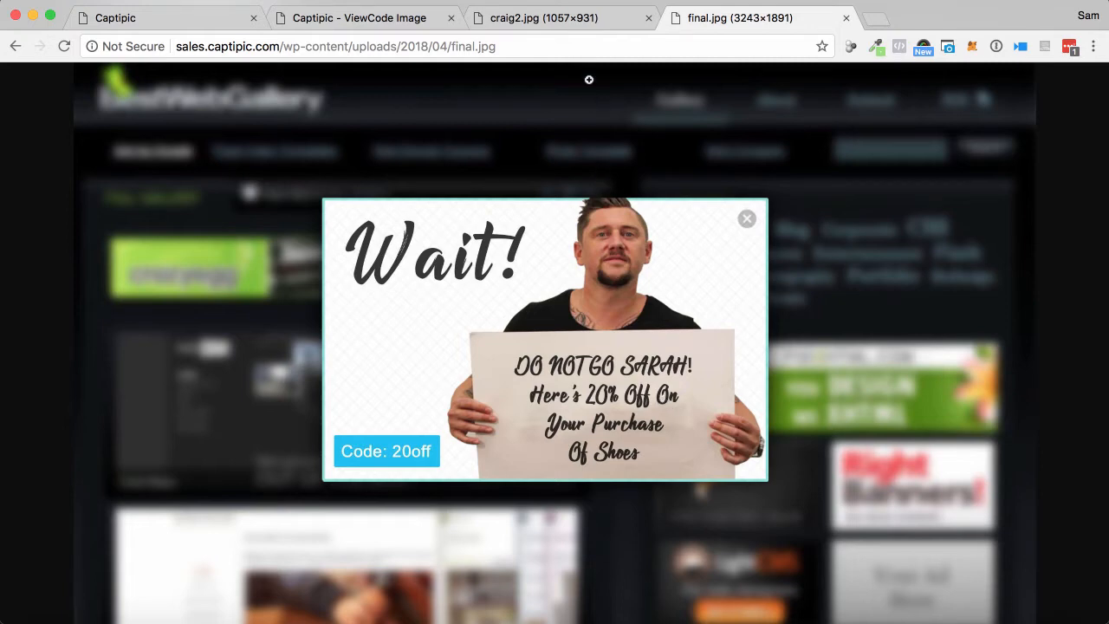
Step: Look over the example personalised email image and the exit-popup discount example in the open browser tabs
{"action": "left_click", "coordinate": [587, 26]}
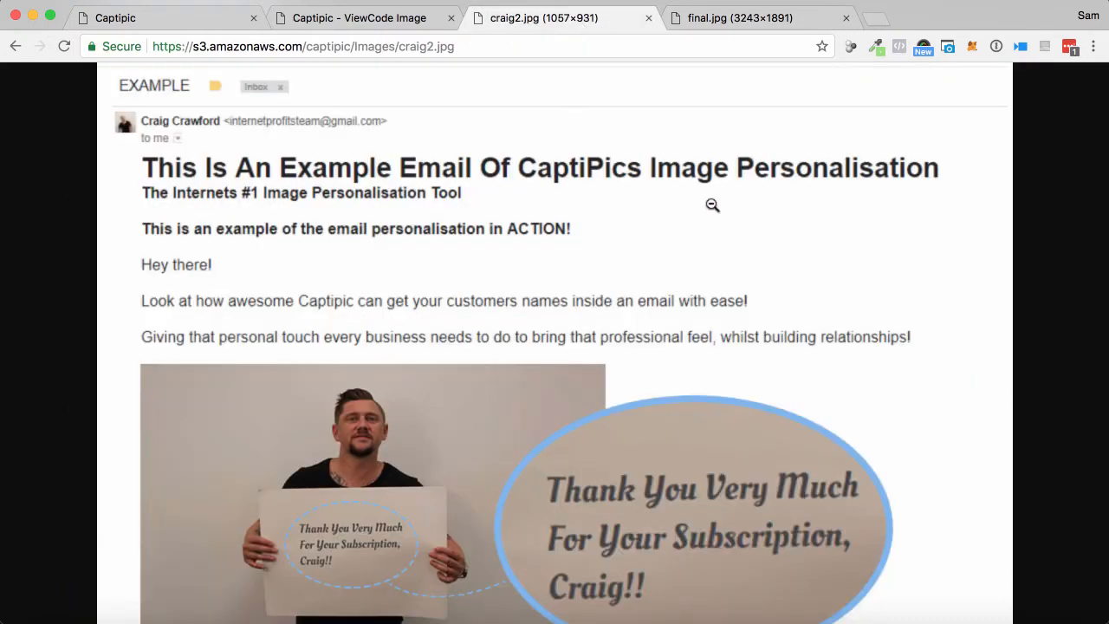
{"action": "scroll", "coordinate": [711, 208], "scroll_direction": "down", "scroll_amount": 3}
{"action": "scroll", "coordinate": [711, 205], "scroll_direction": "down", "scroll_amount": 2}
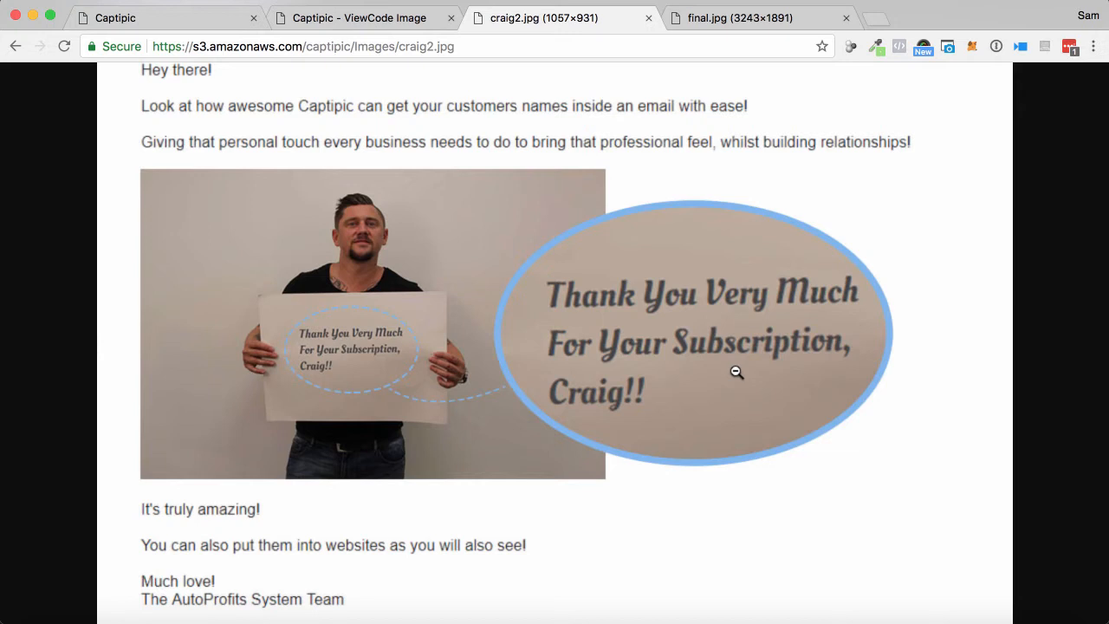
{"action": "left_click", "coordinate": [732, 20]}
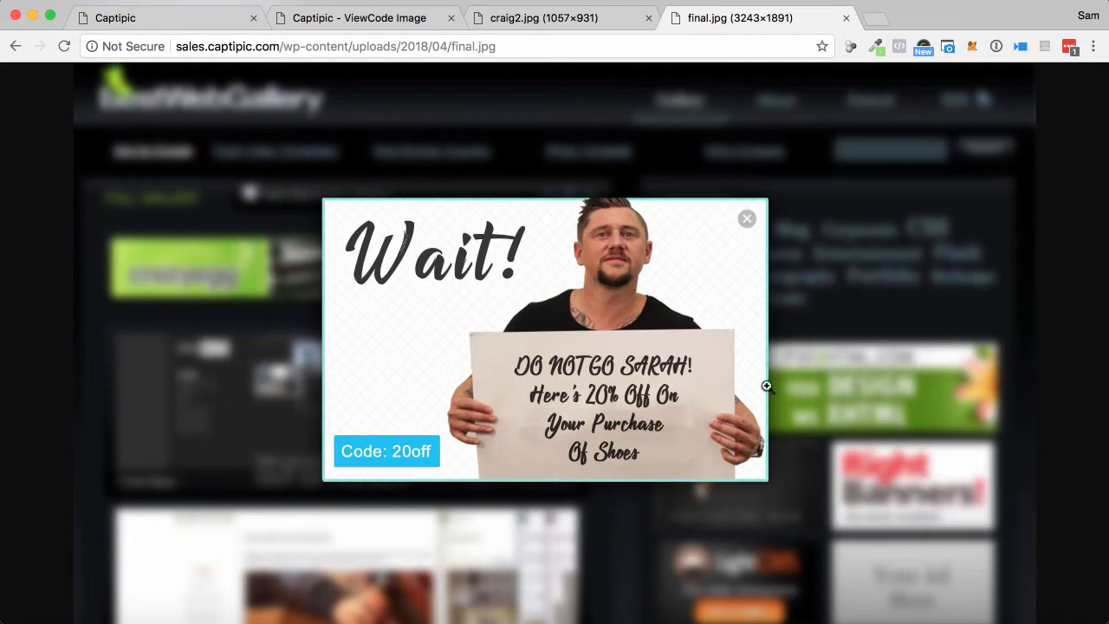
Step: Start a new image from My Captipics and name it "Demo Image"
{"action": "left_click", "coordinate": [189, 25]}
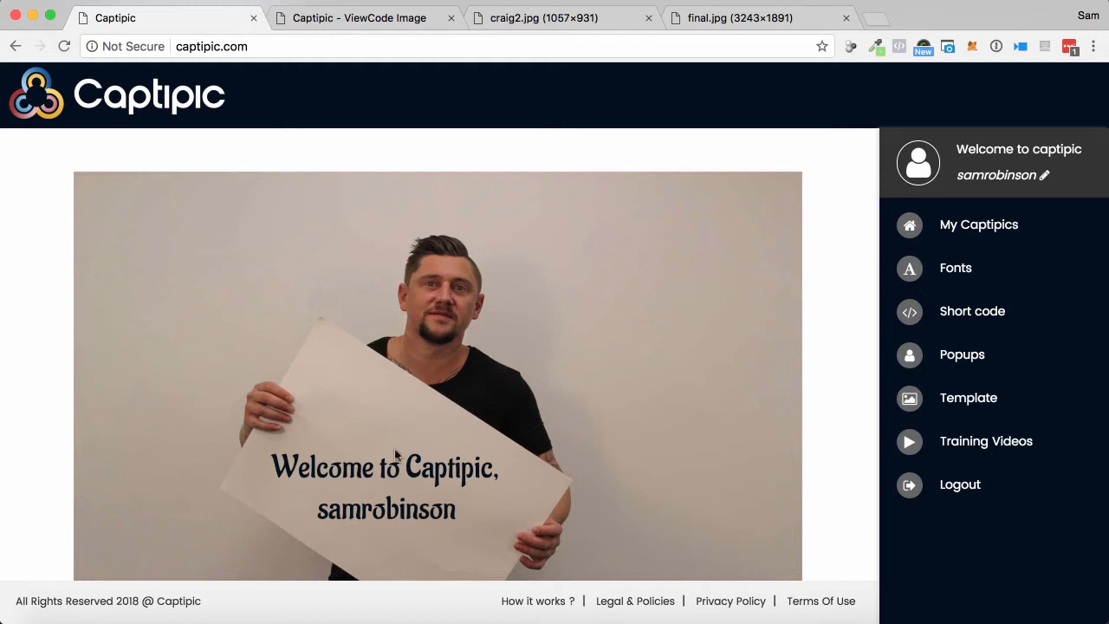
{"action": "left_click", "coordinate": [1000, 235]}
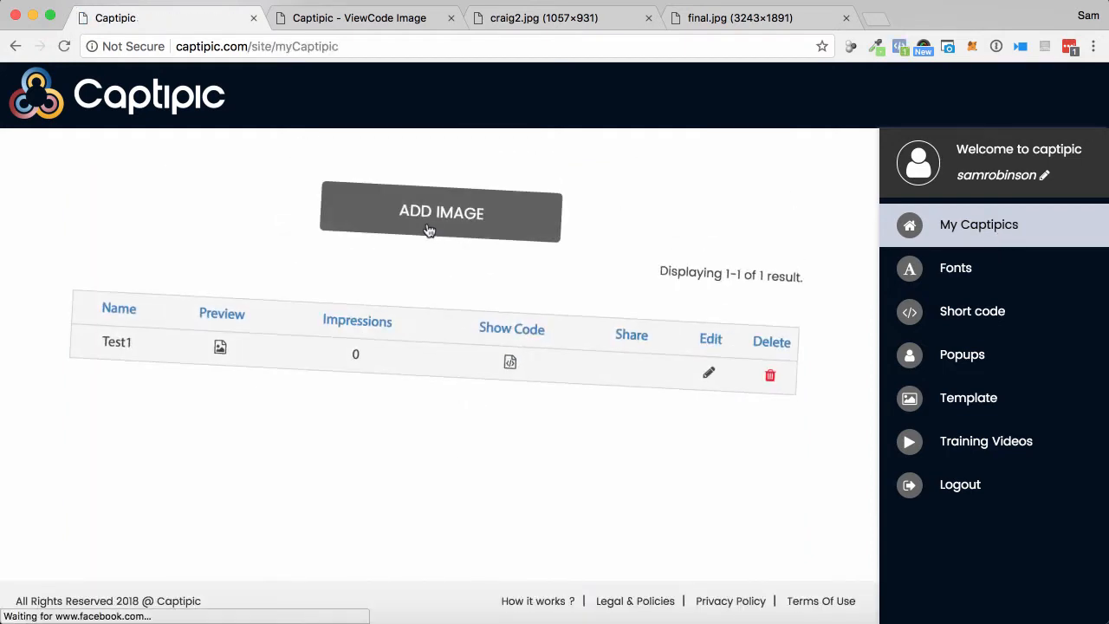
{"action": "left_click", "coordinate": [432, 219]}
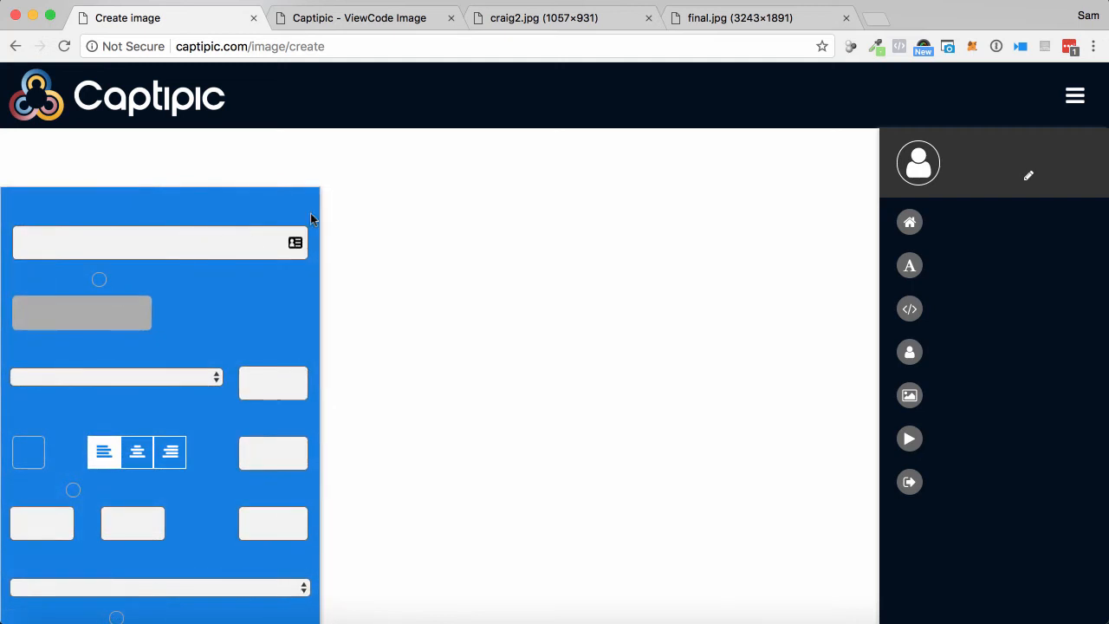
{"action": "left_click", "coordinate": [143, 237]}
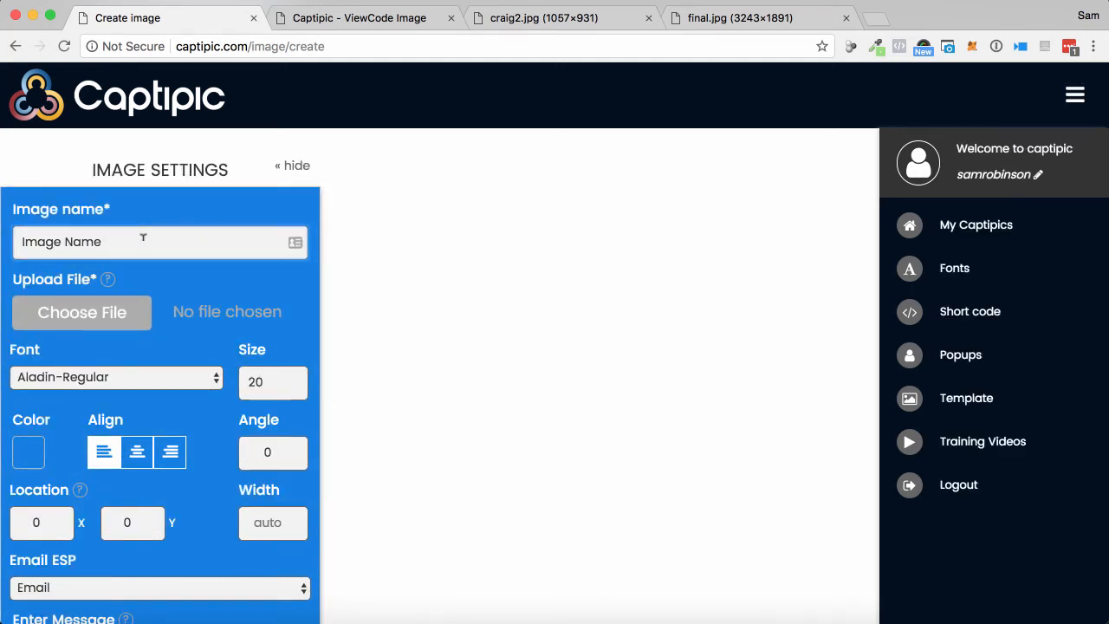
{"action": "triple_click", "coordinate": [143, 237]}
{"action": "type", "text": "Demo Image"}
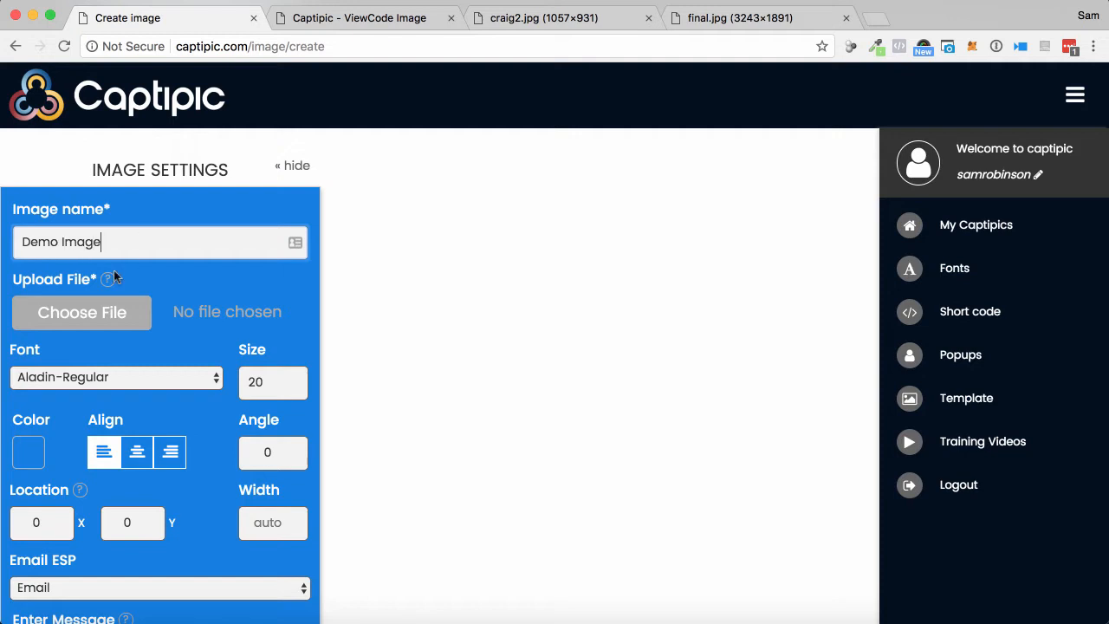
Step: Preview the whiteboard photos DSC03505.JPG, DSC03502.JPG and DSC03498.JPG, and upload DSC03498.JPG as the base image
{"action": "left_click", "coordinate": [92, 312]}
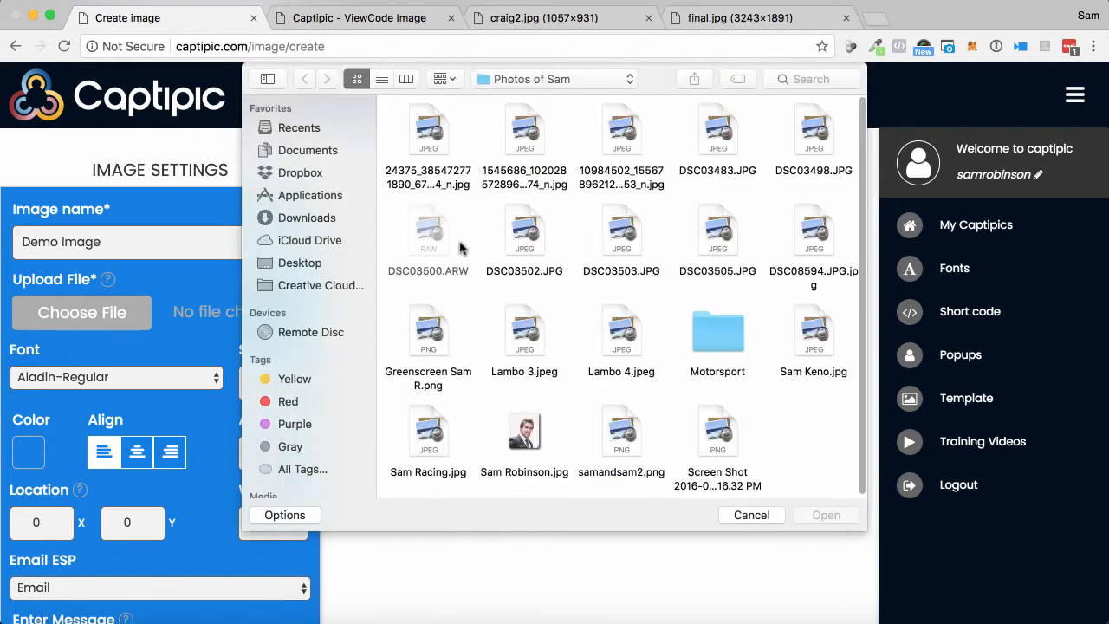
{"action": "left_click", "coordinate": [697, 231]}
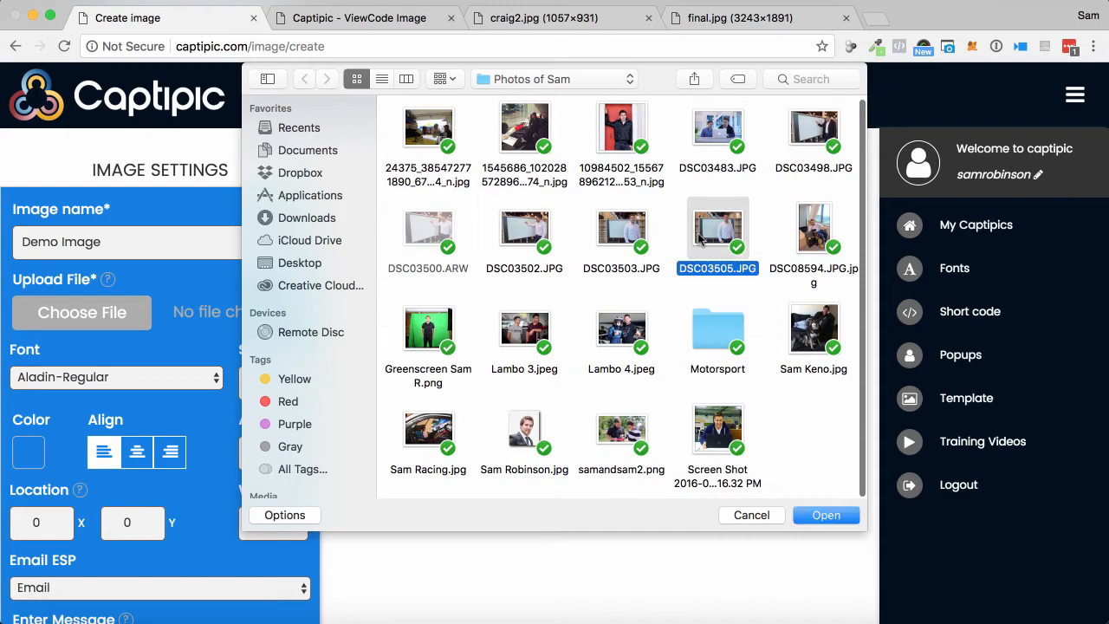
{"action": "key", "text": "space"}
{"action": "key", "text": "space"}
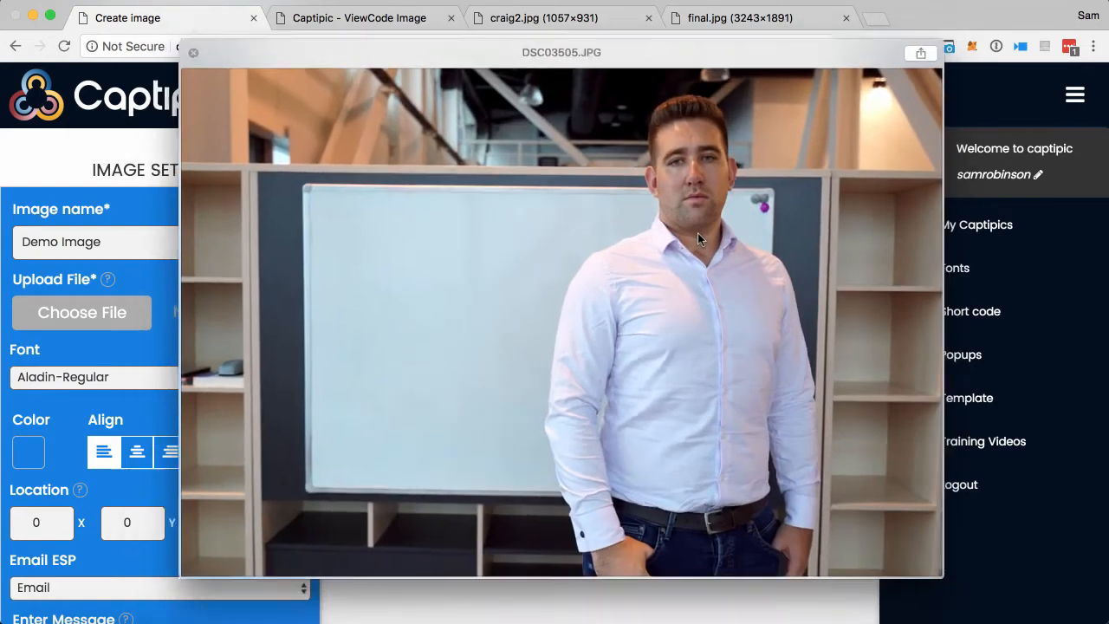
{"action": "left_click", "coordinate": [517, 231]}
{"action": "key", "text": "space"}
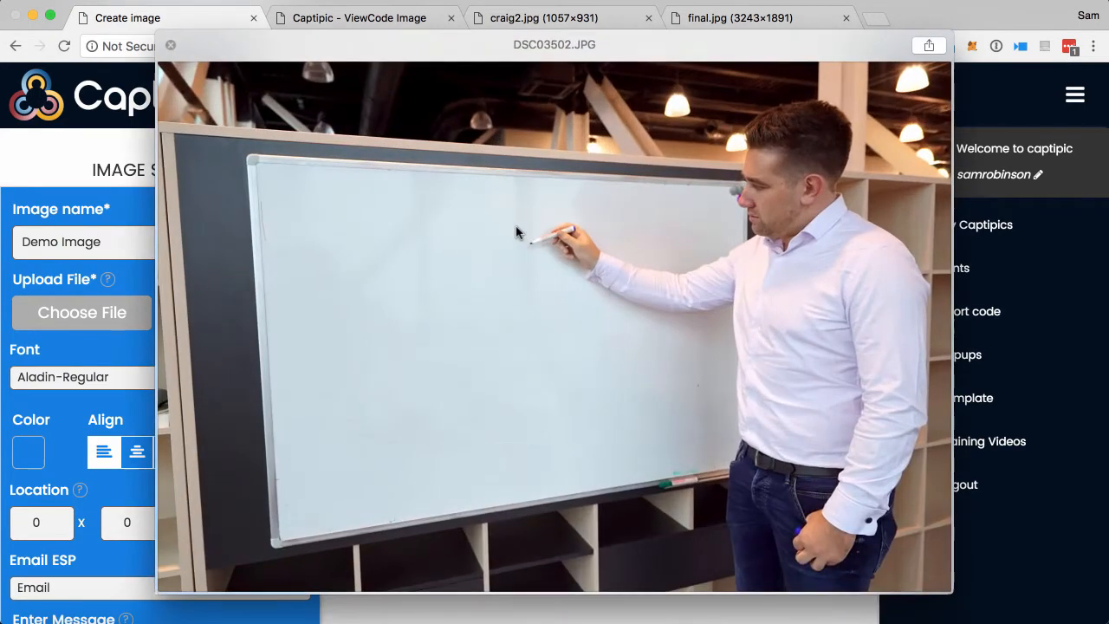
{"action": "key", "text": "space"}
{"action": "left_click", "coordinate": [798, 121]}
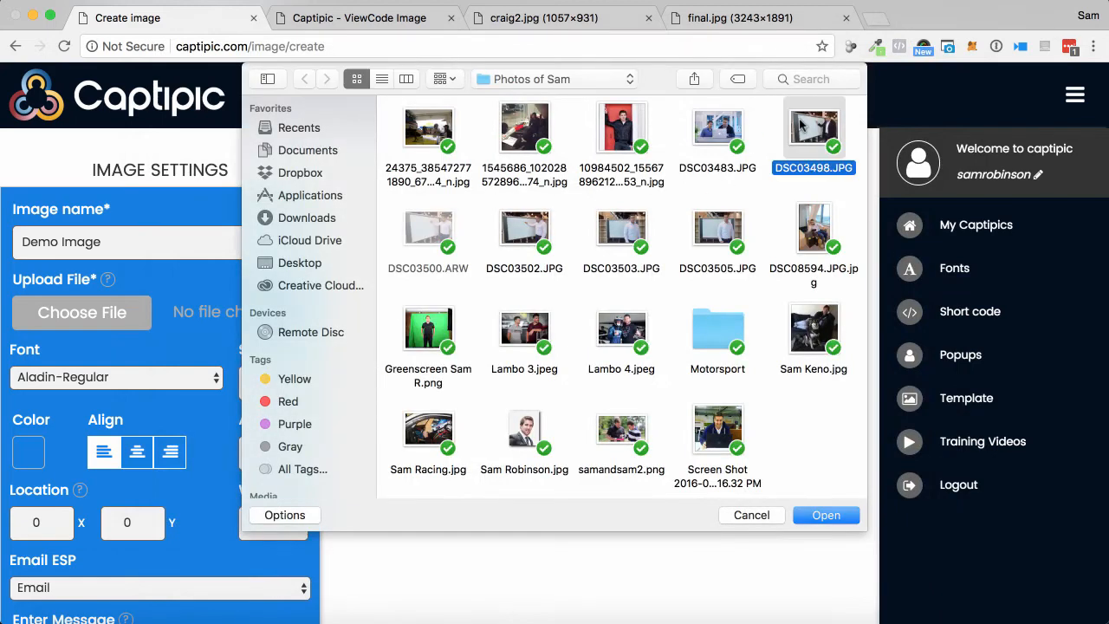
{"action": "key", "text": "space"}
{"action": "key", "text": "space"}
{"action": "left_click", "coordinate": [515, 226]}
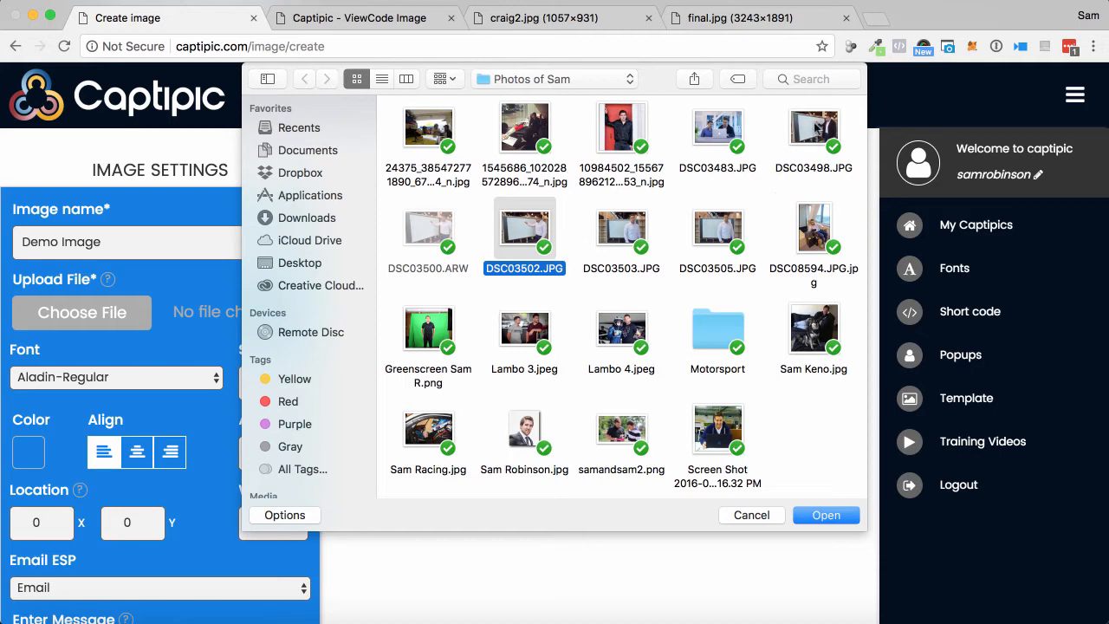
{"action": "left_click", "coordinate": [817, 128]}
{"action": "double_click", "coordinate": [817, 128]}
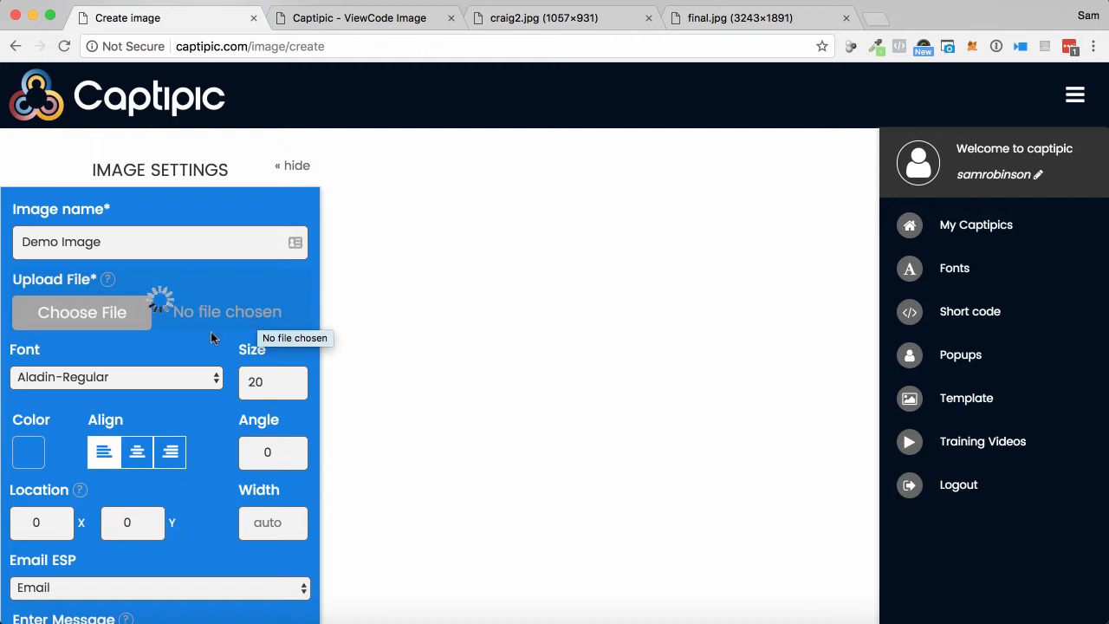
Step: Move the message text box onto the middle of the whiteboard, at about X 517, Y 533
{"action": "scroll", "coordinate": [212, 338], "scroll_direction": "down", "scroll_amount": 2}
{"action": "scroll", "coordinate": [211, 338], "scroll_direction": "down", "scroll_amount": 2}
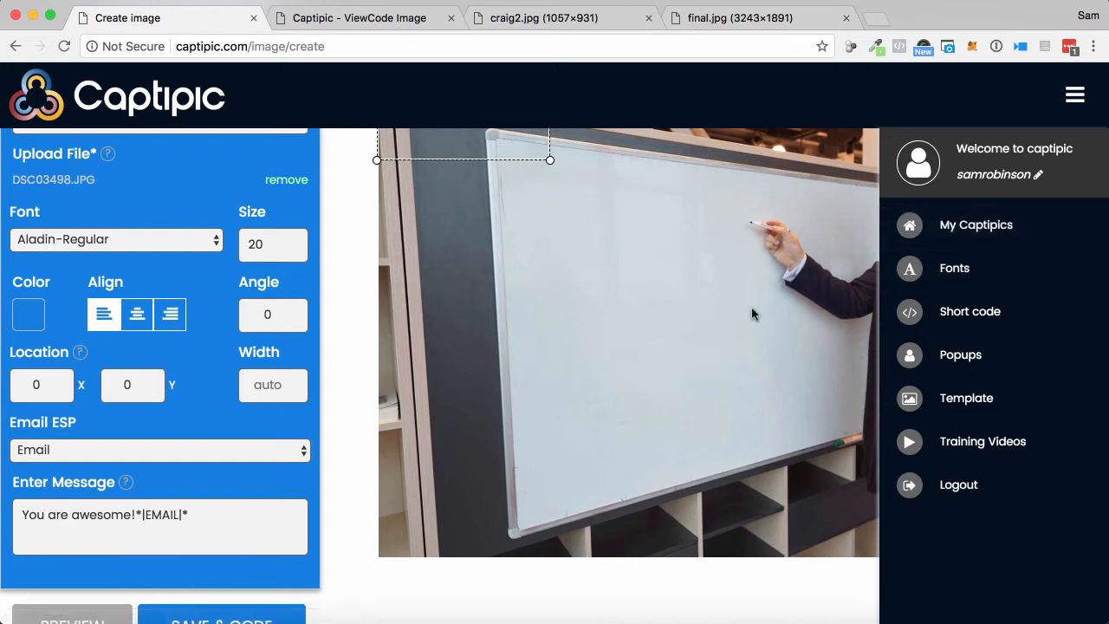
{"action": "scroll", "coordinate": [752, 313], "scroll_direction": "up", "scroll_amount": 2}
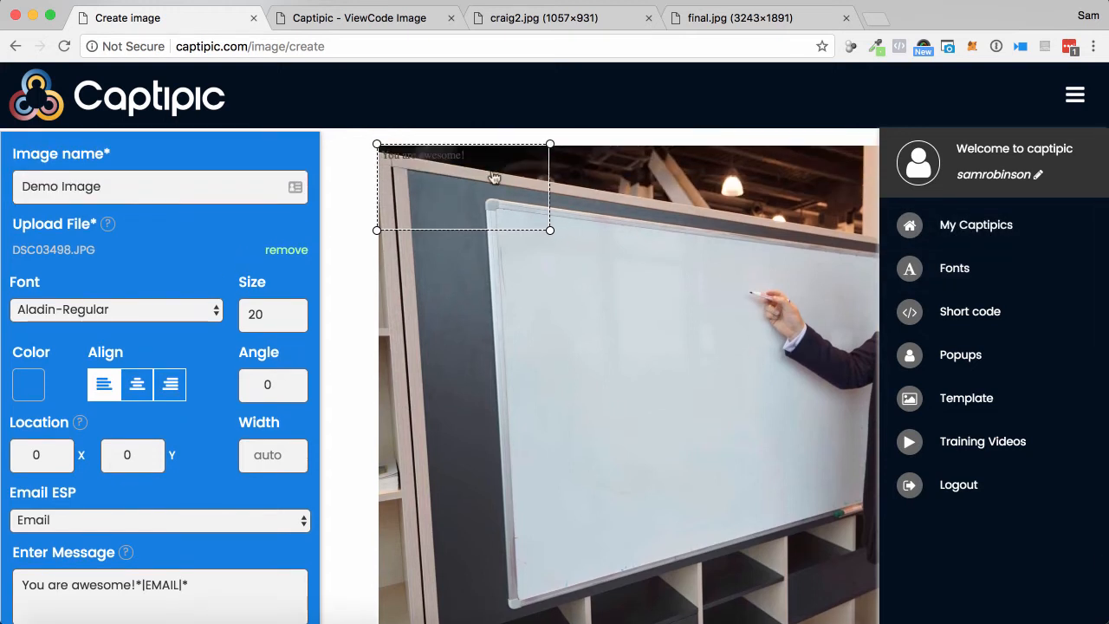
{"action": "left_click_drag", "start_coordinate": [422, 156], "coordinate": [610, 351]}
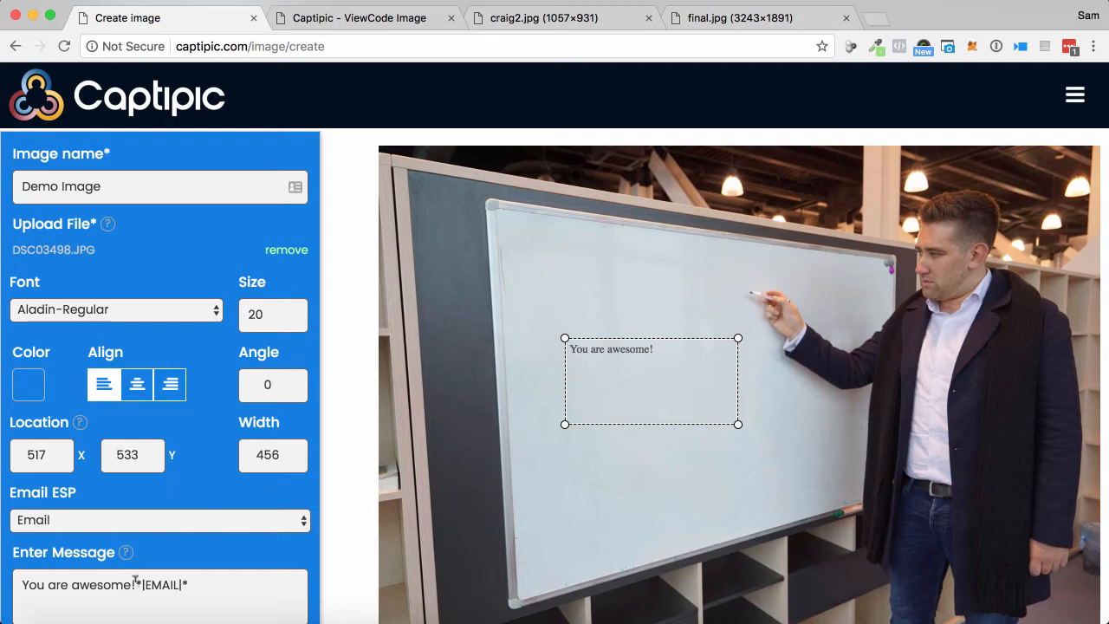
Step: Replace "You are awesome!" in the message with "WELCOME ONBOARD ", keeping the email tag after it
{"action": "left_click_drag", "start_coordinate": [135, 580], "coordinate": [19, 586]}
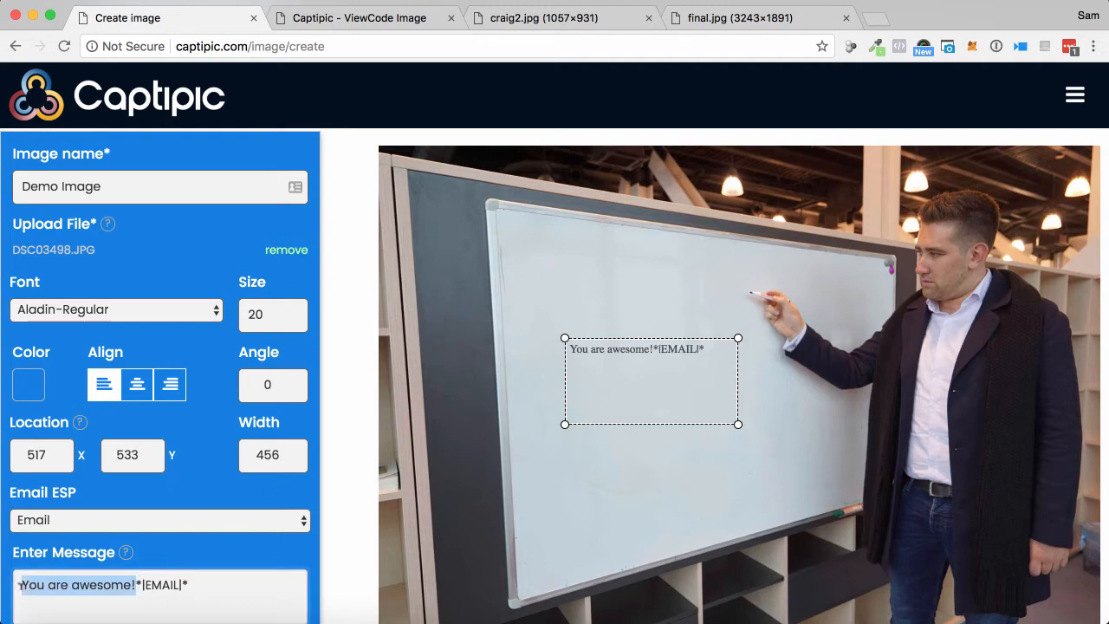
{"action": "type", "text": "WELCOME ONB"}
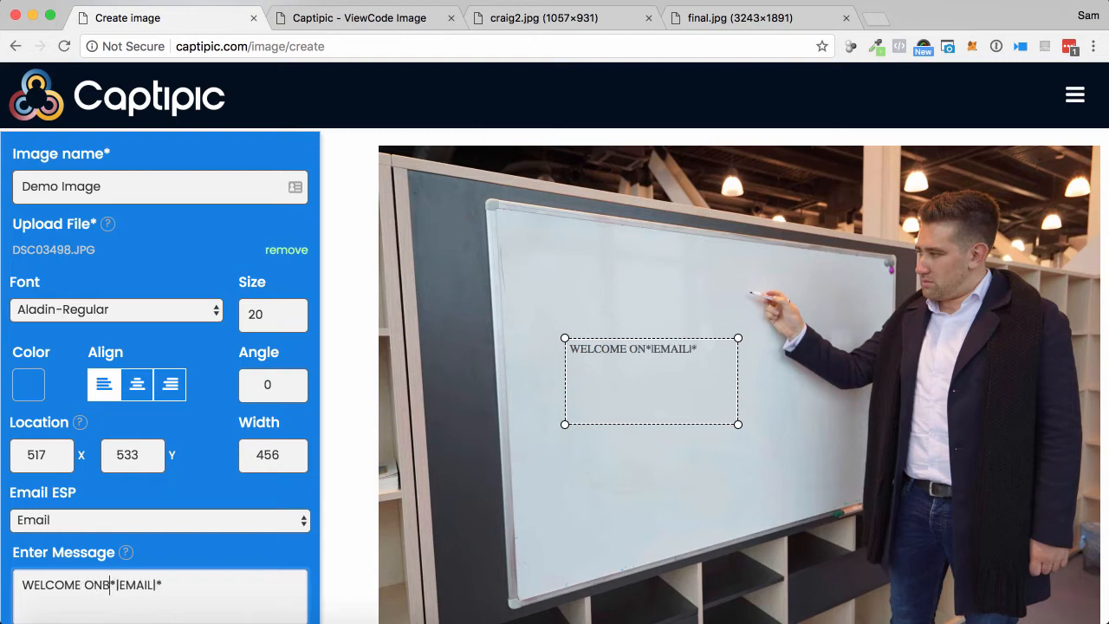
{"action": "type", "text": "OARD"}
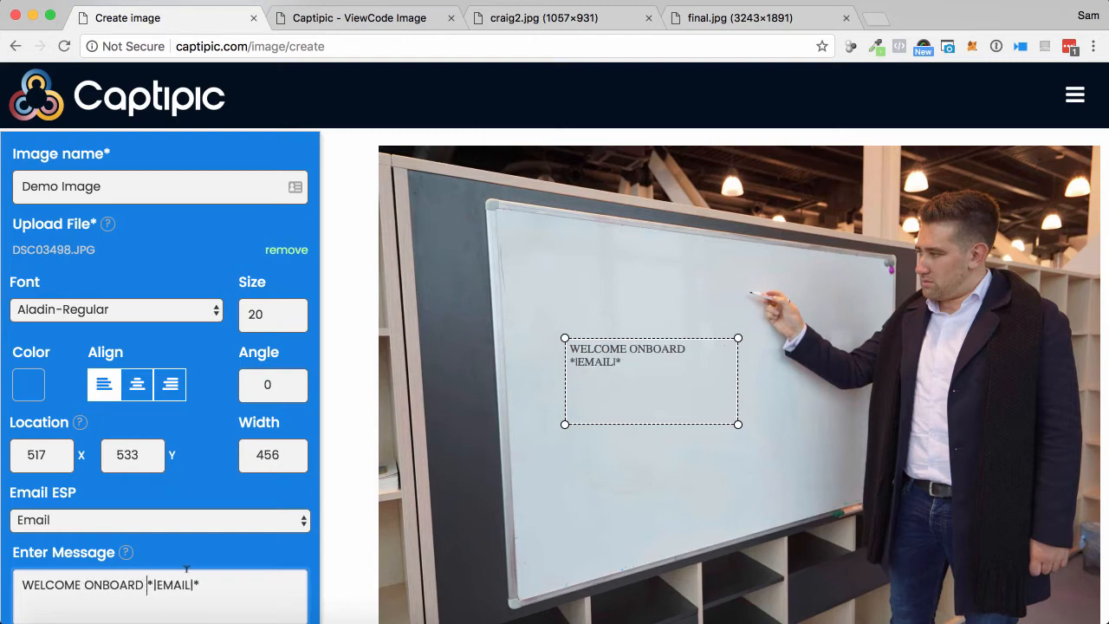
Step: Replace the *|EMAIL|* tag in the message with the Aweber Email tag {!email}
{"action": "scroll", "coordinate": [208, 559], "scroll_direction": "down", "scroll_amount": 1}
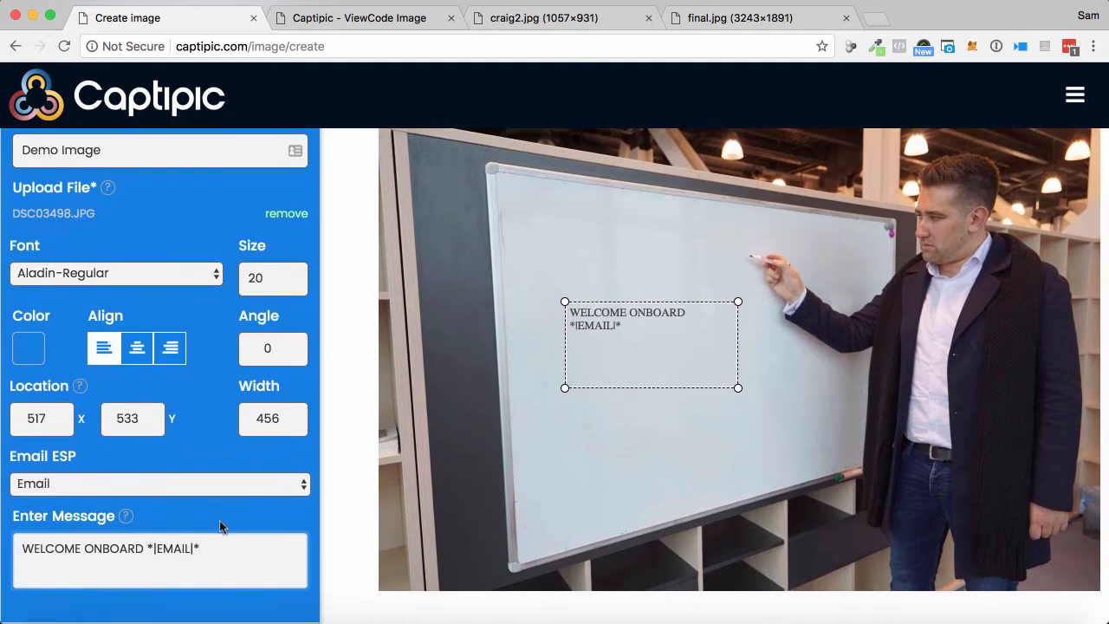
{"action": "left_click", "coordinate": [224, 494]}
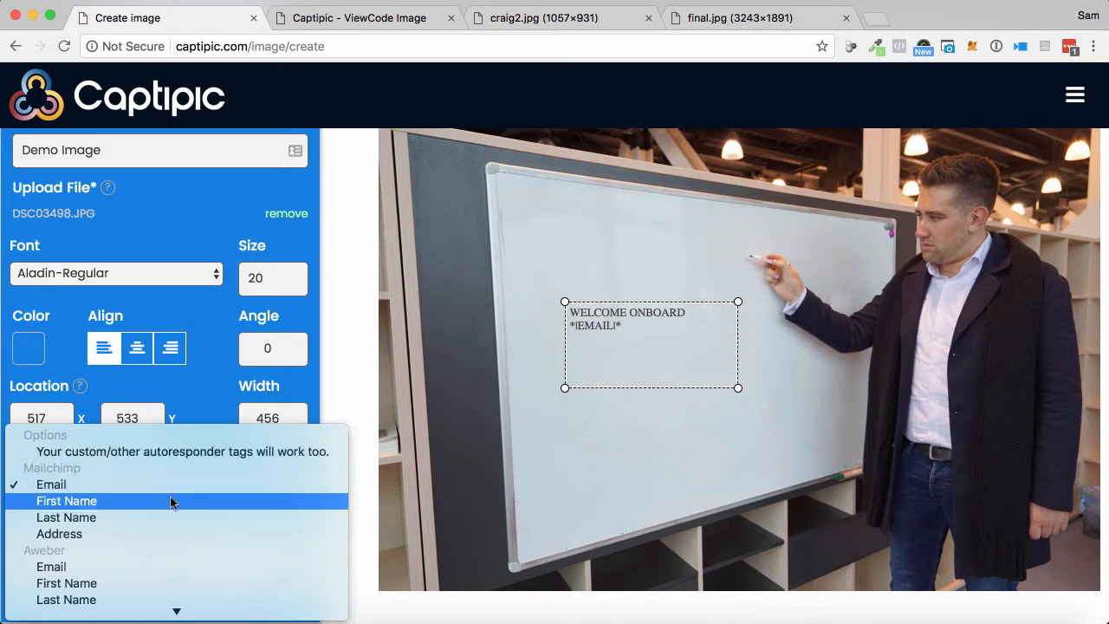
{"action": "scroll", "coordinate": [171, 507], "scroll_direction": "down", "scroll_amount": 3}
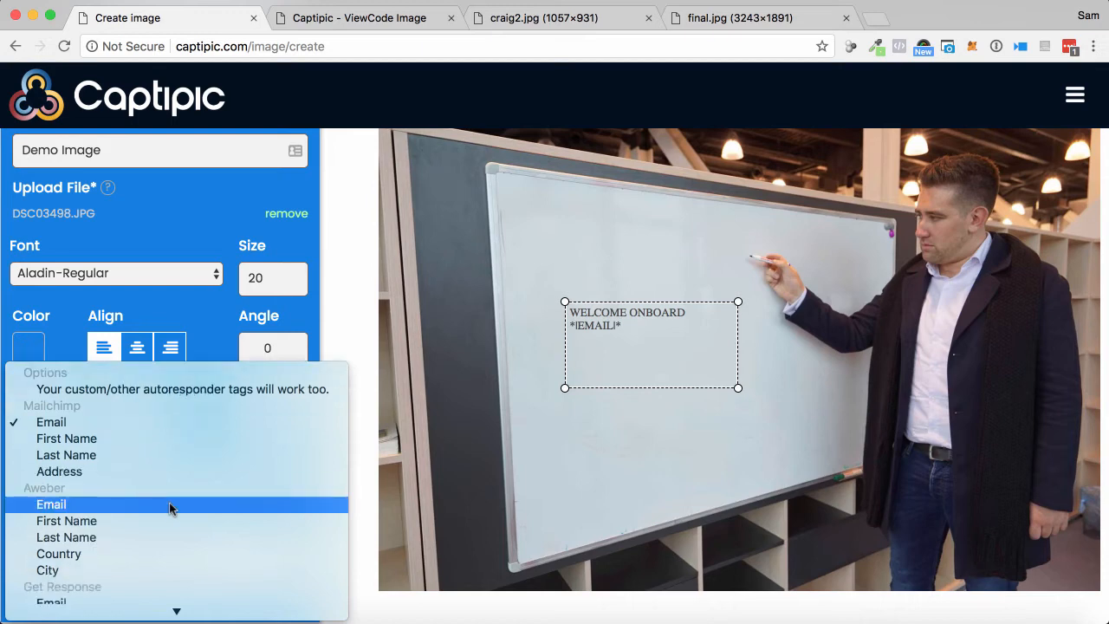
{"action": "left_click", "coordinate": [171, 503]}
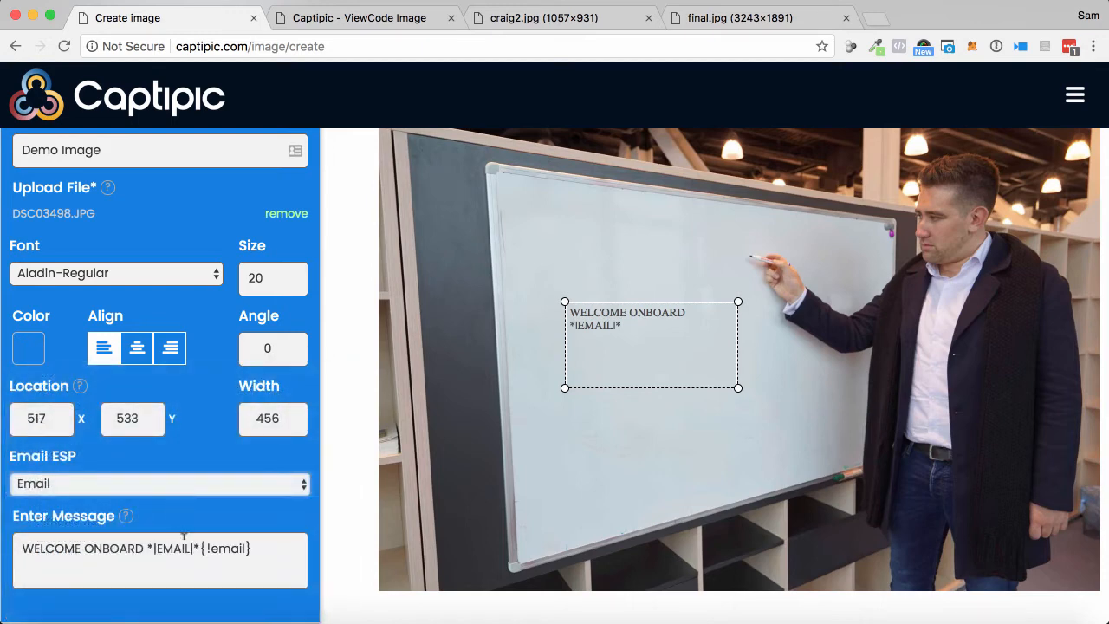
{"action": "left_click_drag", "start_coordinate": [198, 547], "coordinate": [156, 548]}
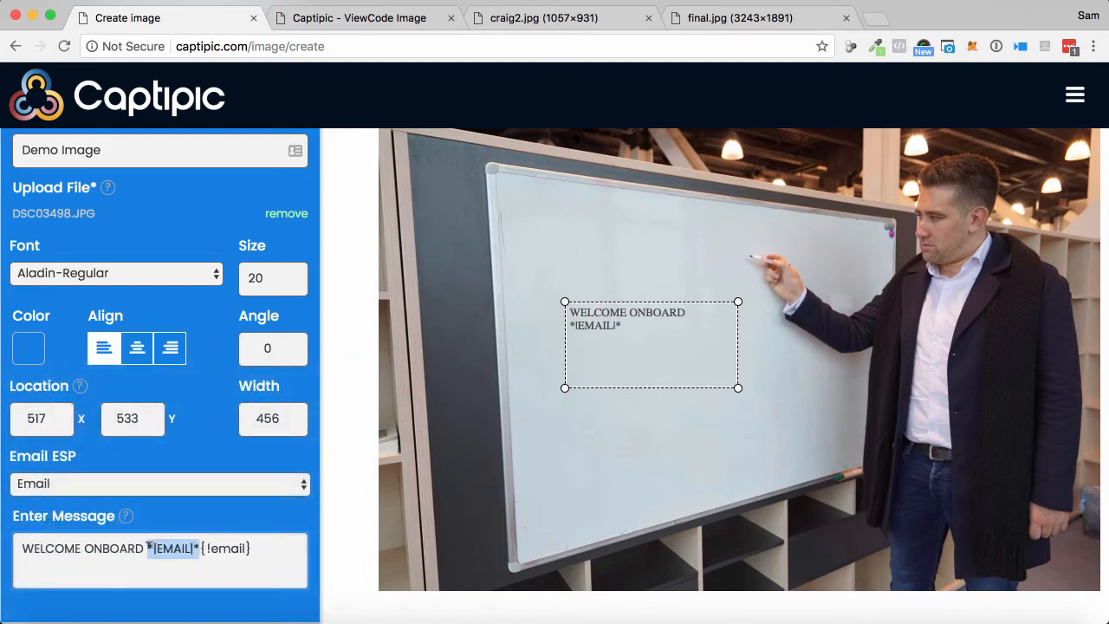
{"action": "key", "text": "BackSpace"}
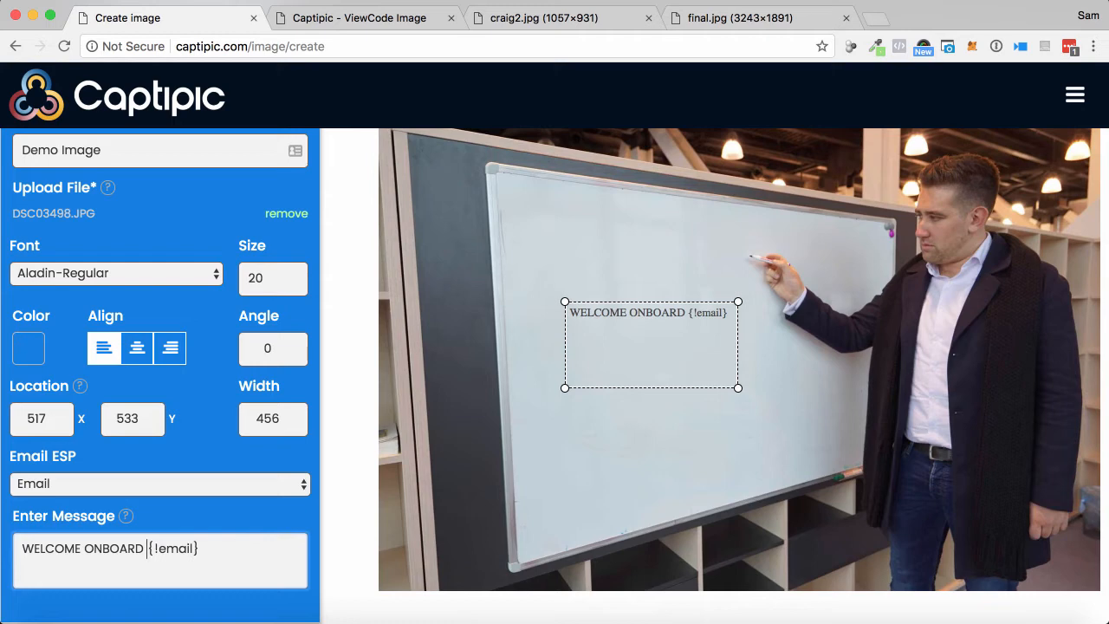
Step: Insert the Mailchimp First Name tag *|FNAME|* after "WELCOME ONBOARD" and delete the {!email} tag
{"action": "left_click", "coordinate": [141, 492]}
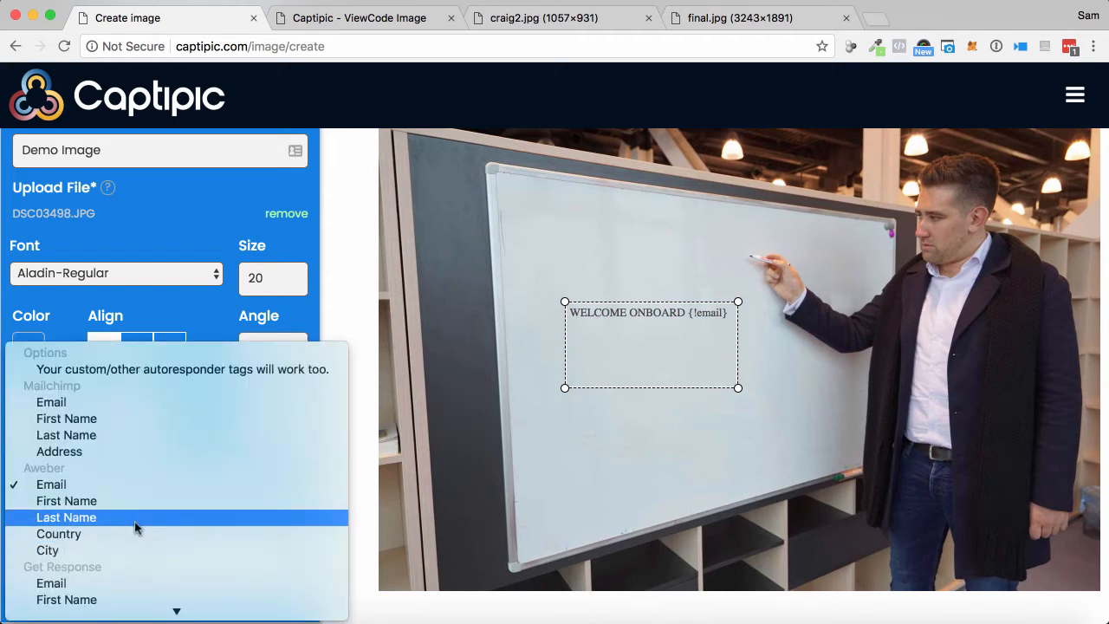
{"action": "scroll", "coordinate": [134, 520], "scroll_direction": "down", "scroll_amount": 1}
{"action": "scroll", "coordinate": [134, 526], "scroll_direction": "down", "scroll_amount": 3}
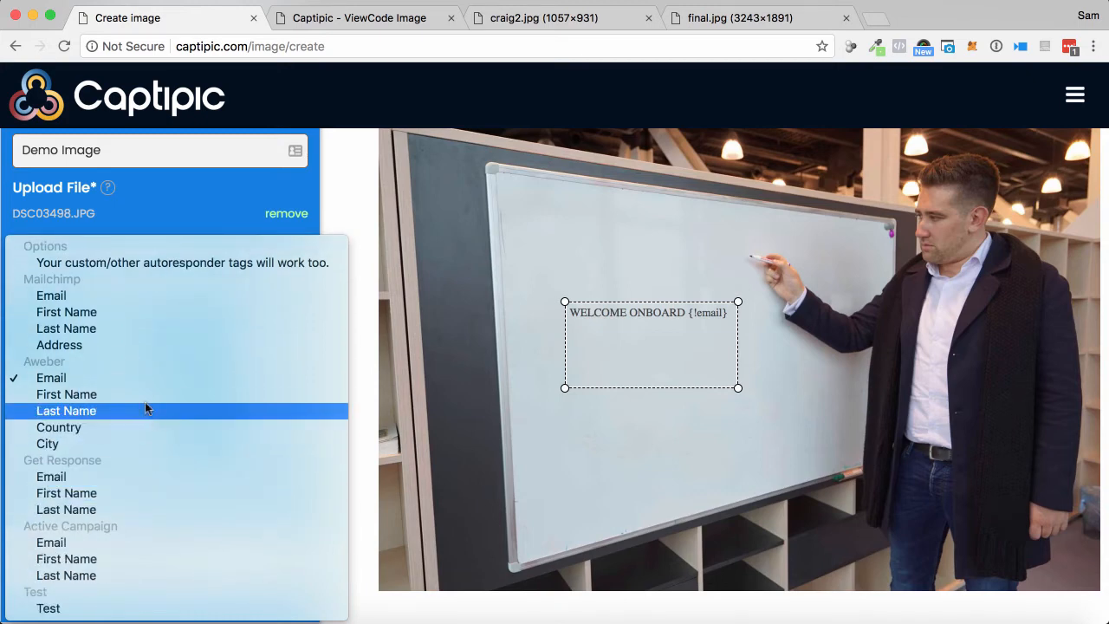
{"action": "left_click", "coordinate": [117, 604]}
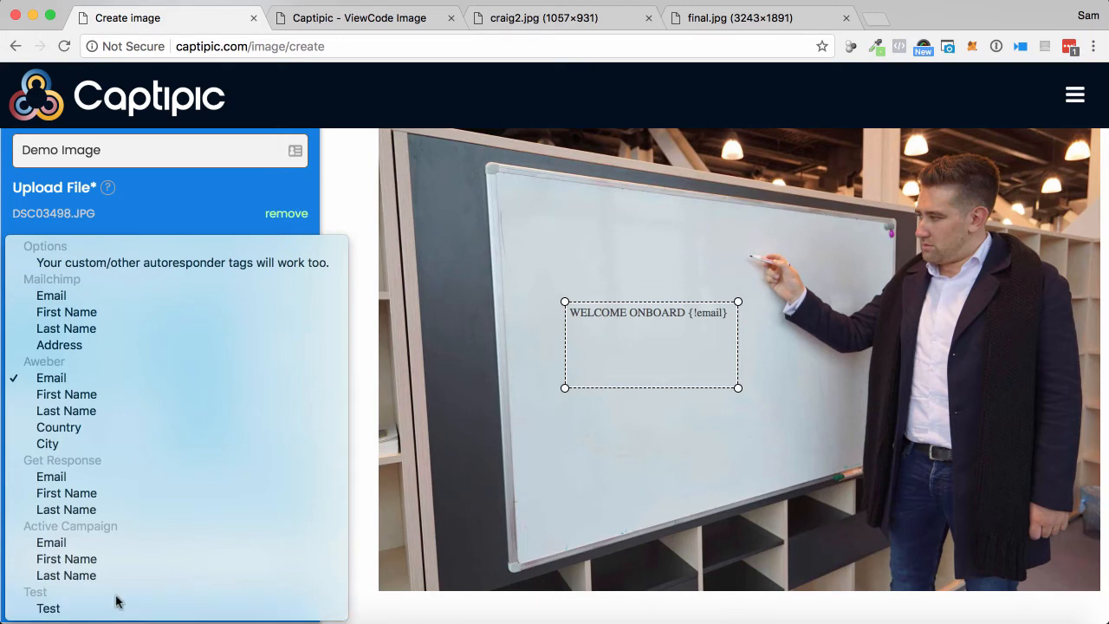
{"action": "left_click", "coordinate": [79, 313]}
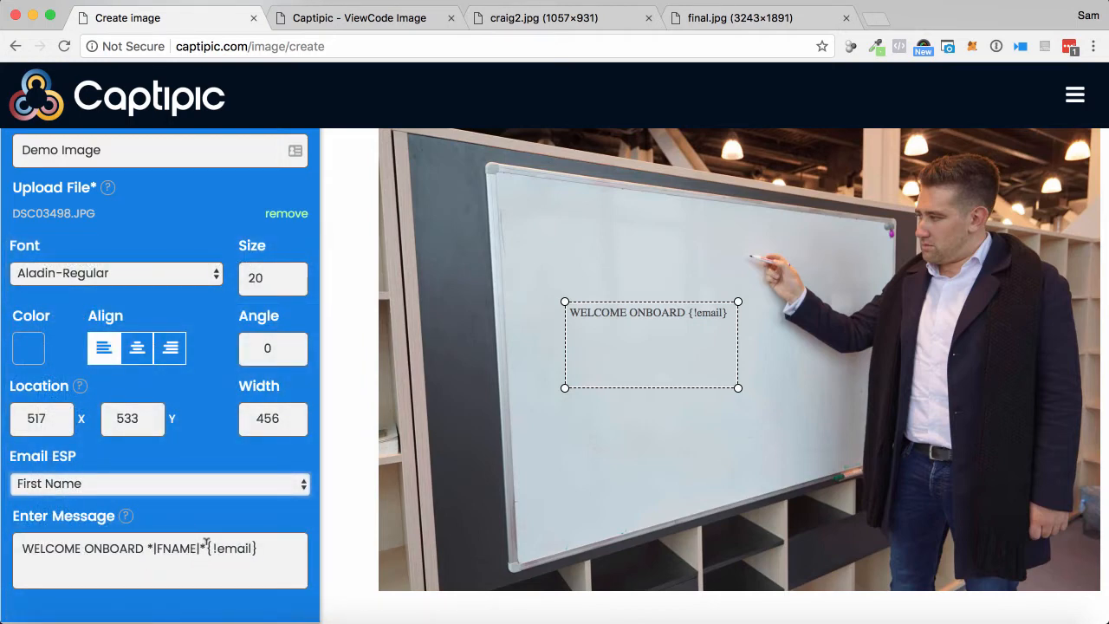
{"action": "left_click_drag", "start_coordinate": [206, 542], "coordinate": [275, 541]}
{"action": "key", "text": "BackSpace"}
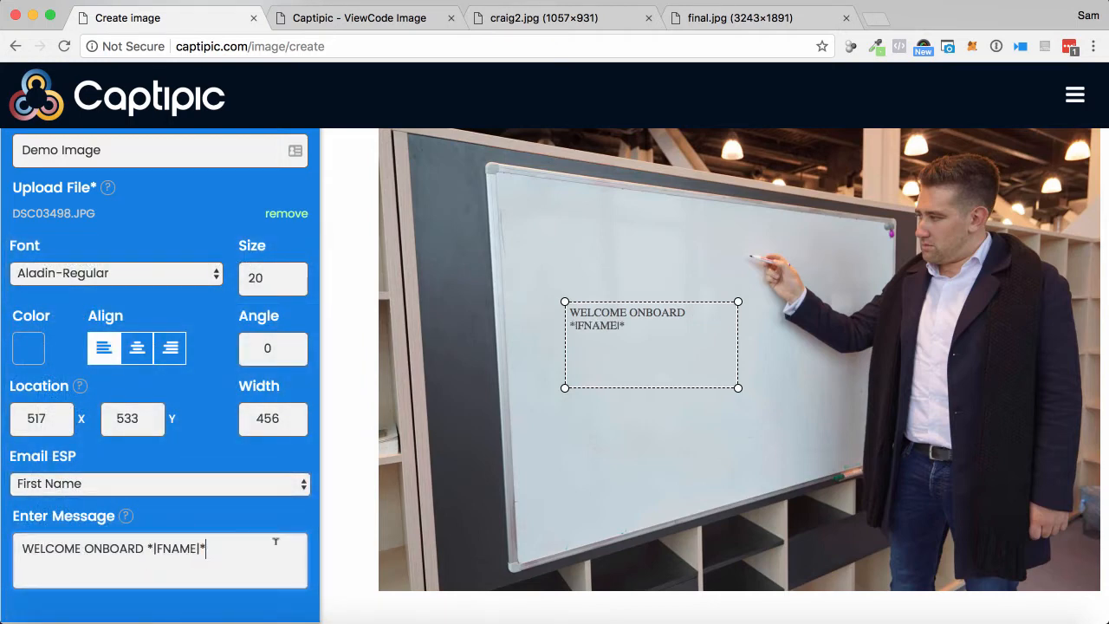
Step: Set the message font to Tangerine-Regular
{"action": "scroll", "coordinate": [194, 472], "scroll_direction": "up", "scroll_amount": 1}
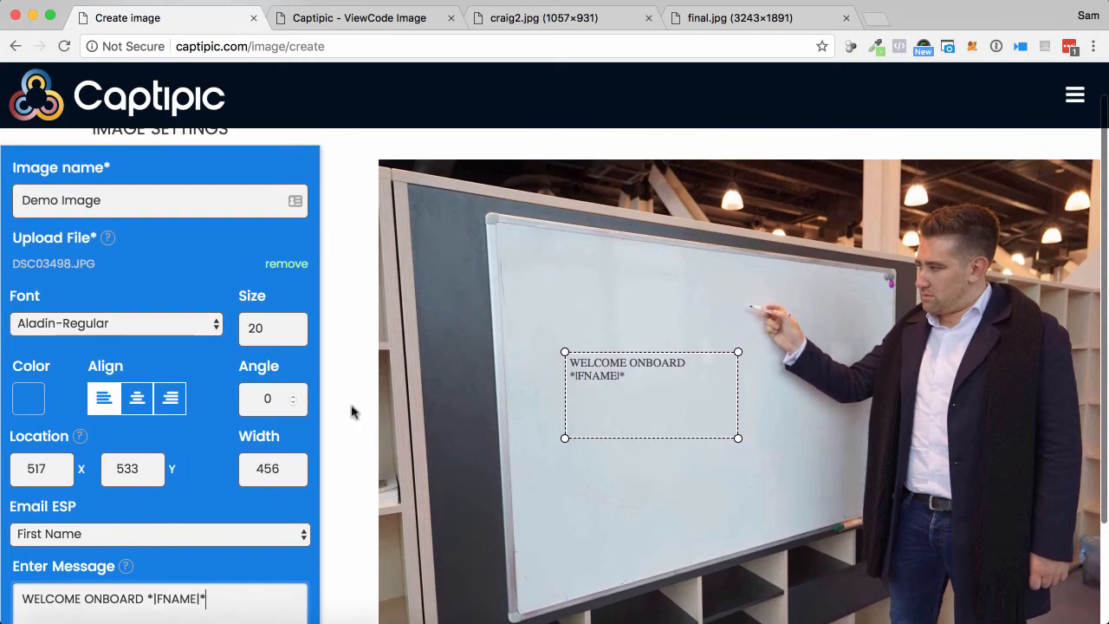
{"action": "left_click", "coordinate": [596, 372]}
{"action": "left_click", "coordinate": [145, 319]}
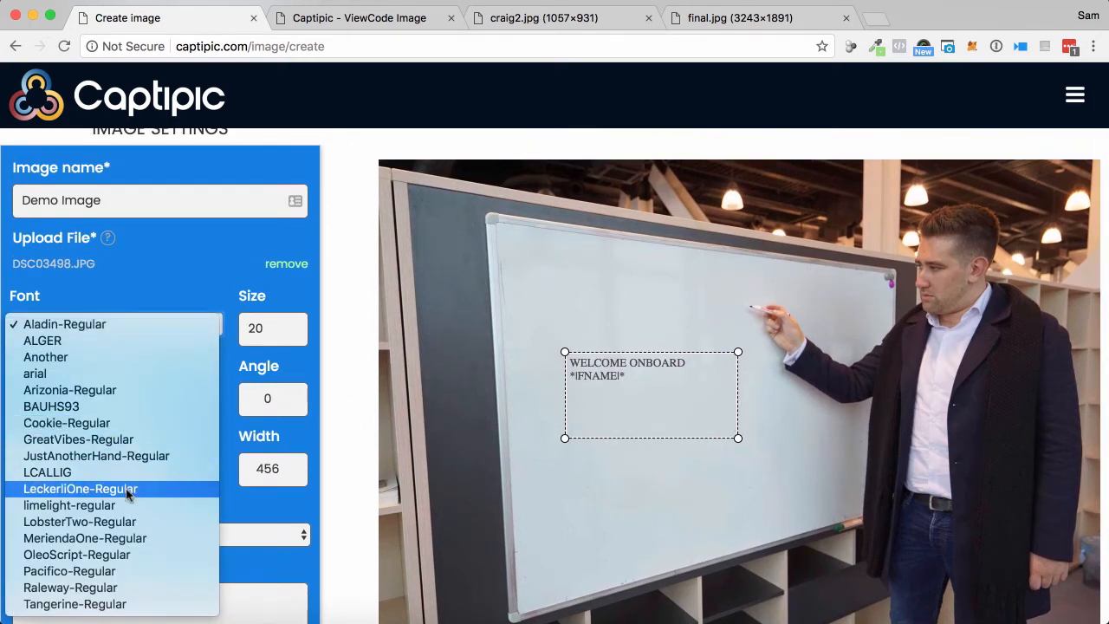
{"action": "left_click", "coordinate": [110, 604]}
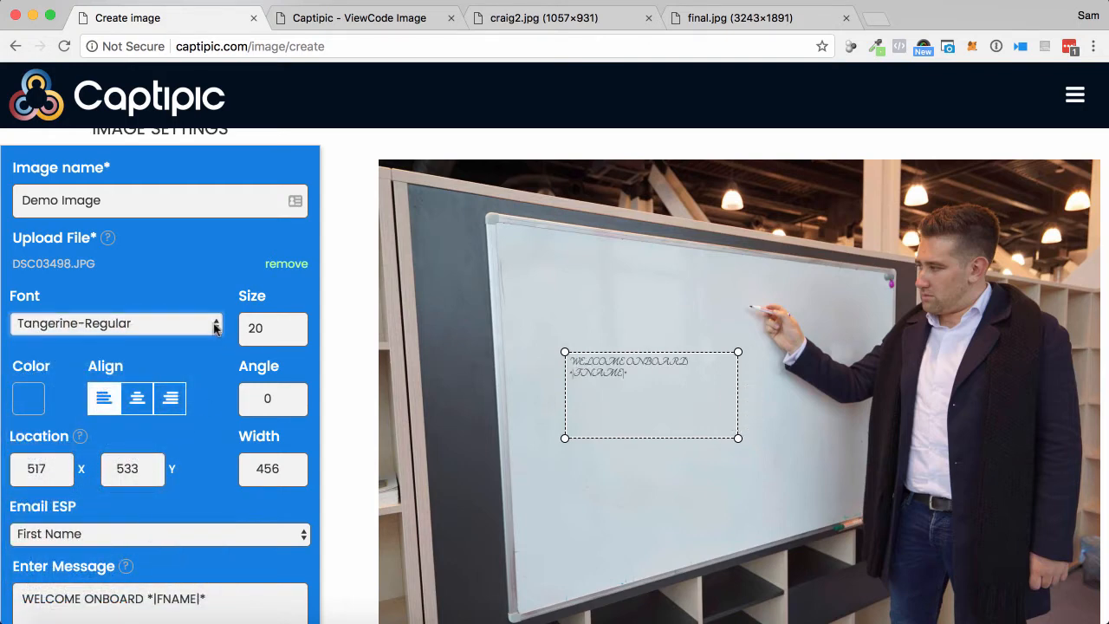
Step: Set the message font to GreatVibes-Regular and the font size to 32
{"action": "left_click", "coordinate": [186, 324]}
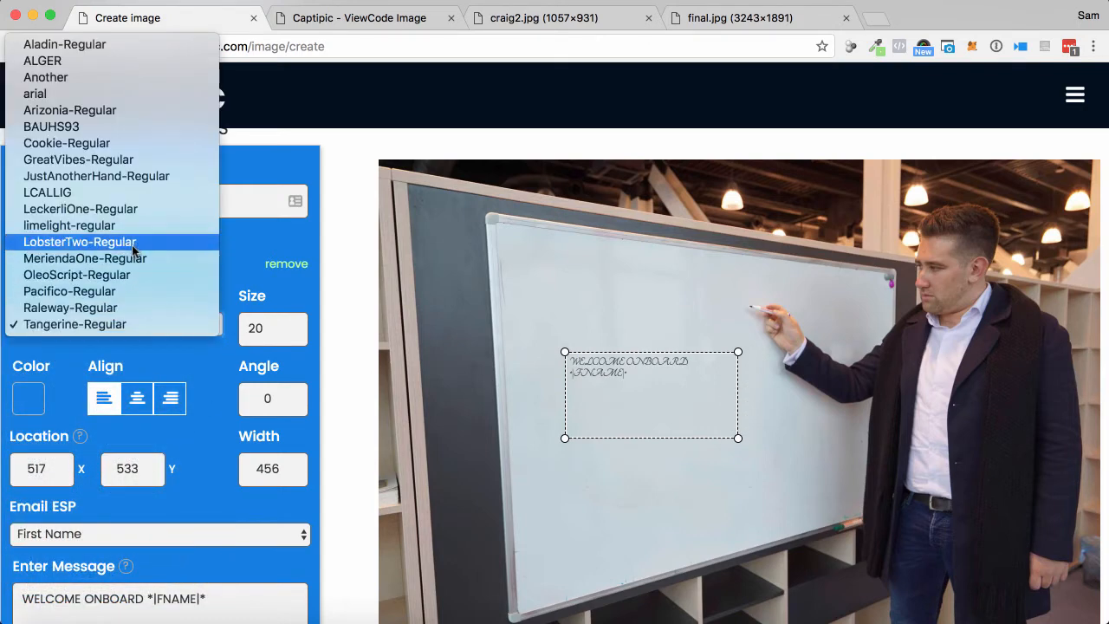
{"action": "left_click", "coordinate": [104, 159]}
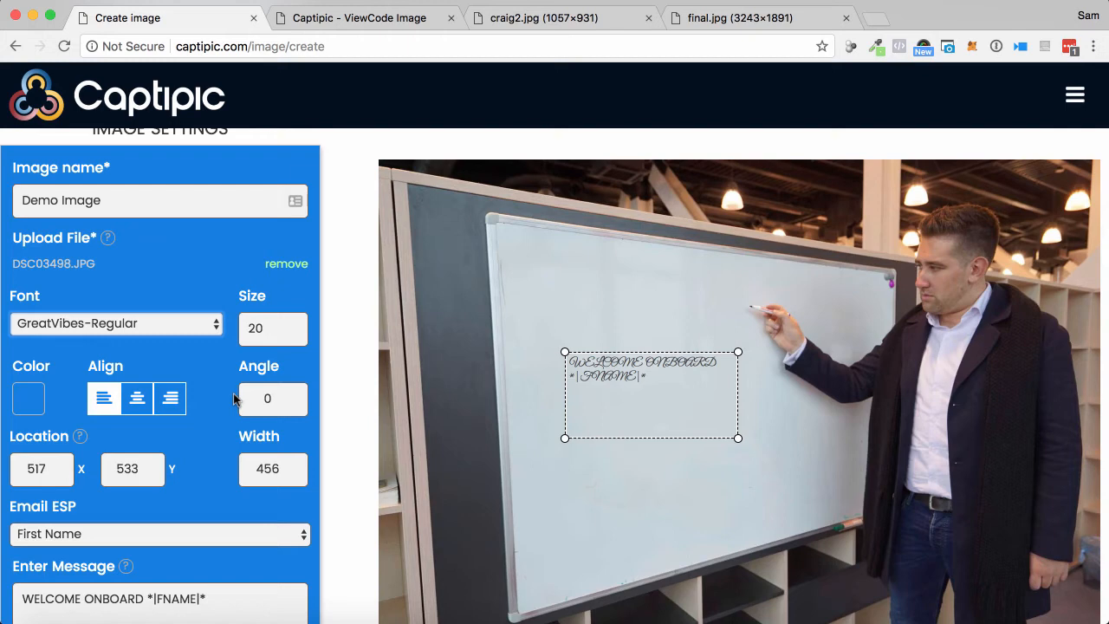
{"action": "key", "text": "Tab"}
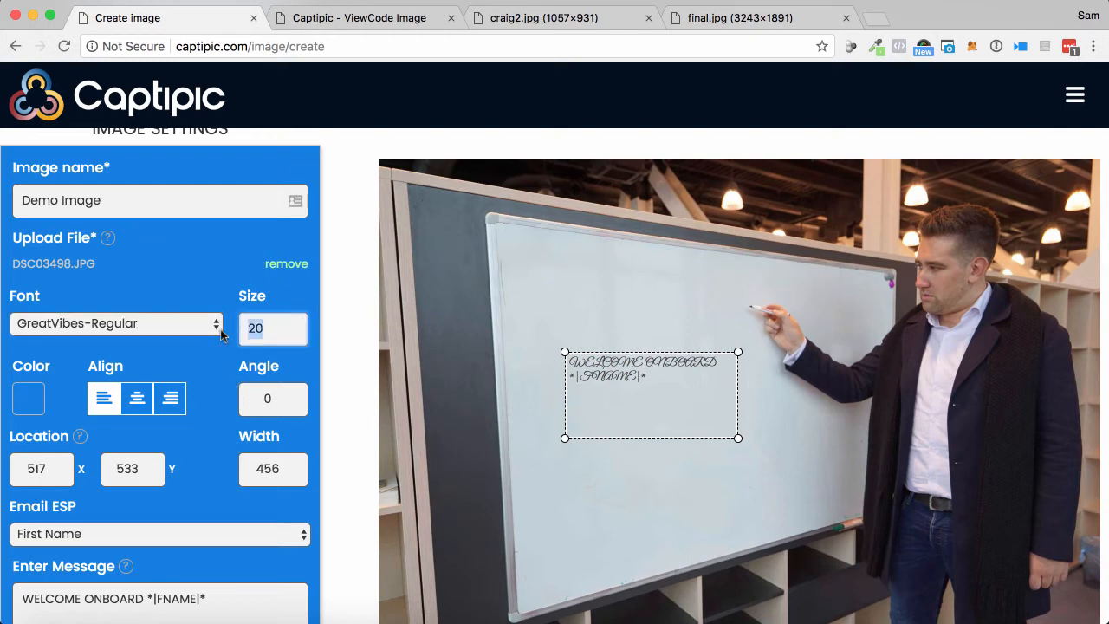
{"action": "type", "text": "32"}
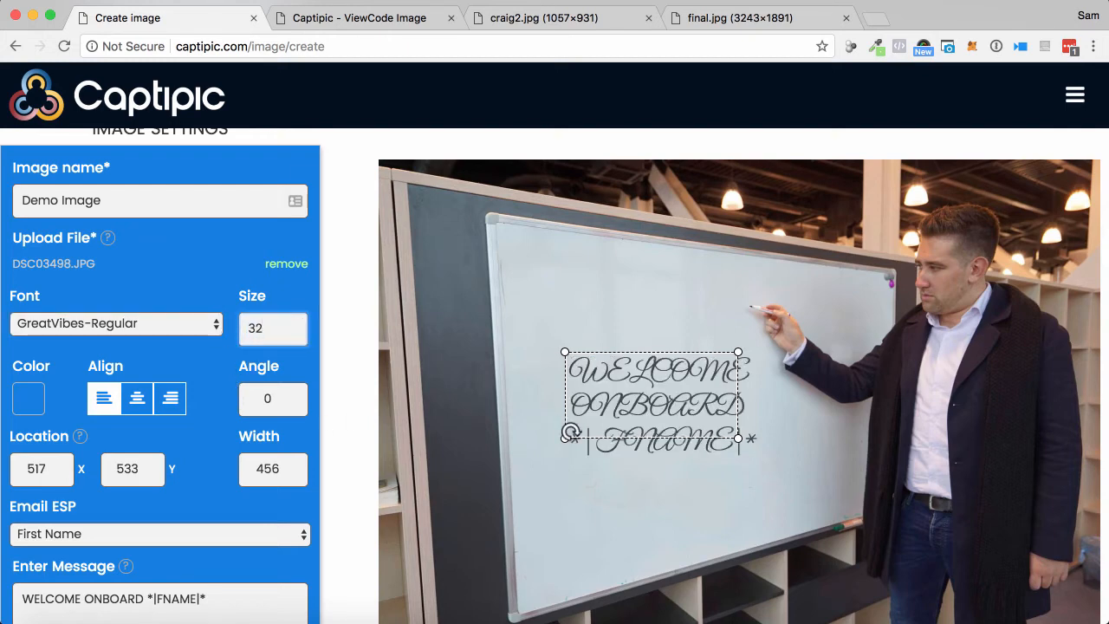
Step: Change the message font to Raleway-Regular and centre-align the text
{"action": "left_click", "coordinate": [181, 322]}
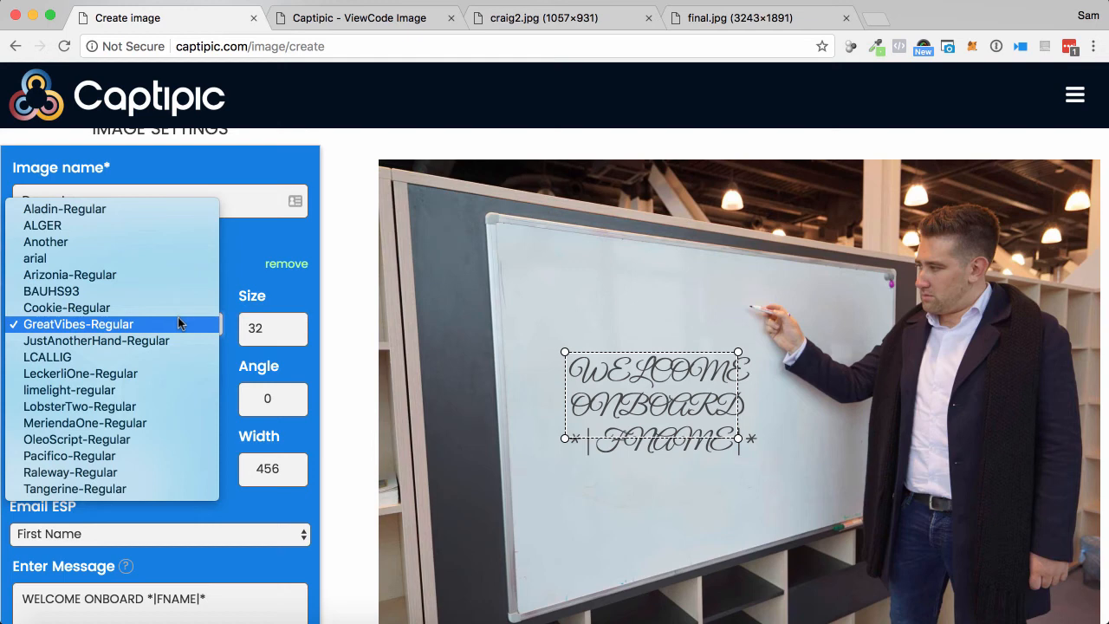
{"action": "left_click", "coordinate": [130, 472]}
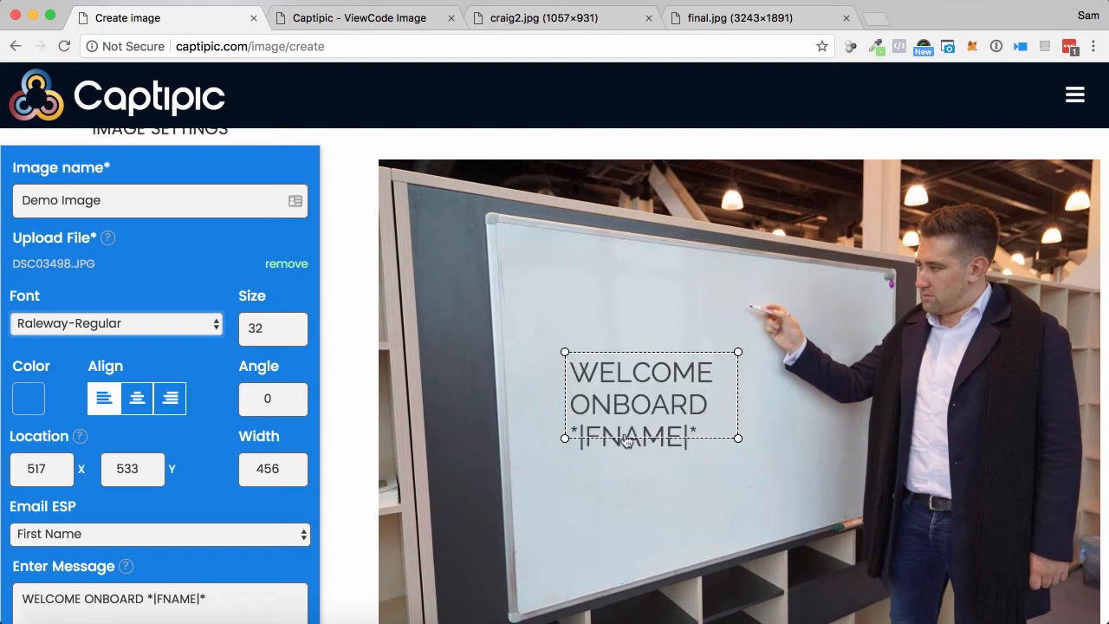
{"action": "left_click", "coordinate": [143, 394]}
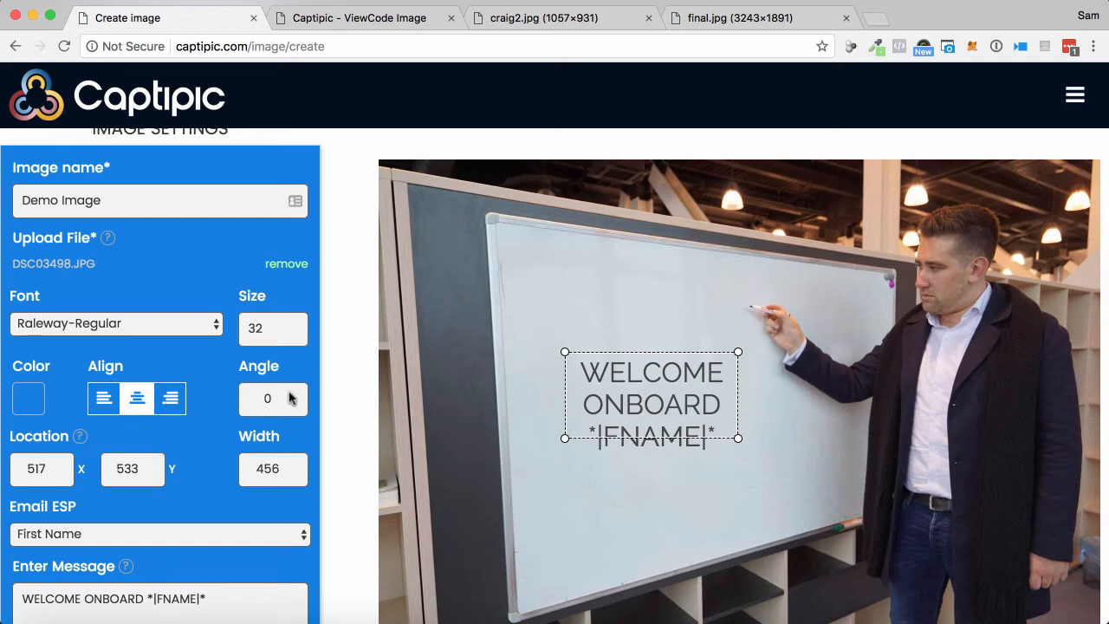
Step: Set the message text angle to 20 so it tilts upward on the whiteboard
{"action": "left_click_drag", "start_coordinate": [279, 396], "coordinate": [228, 397]}
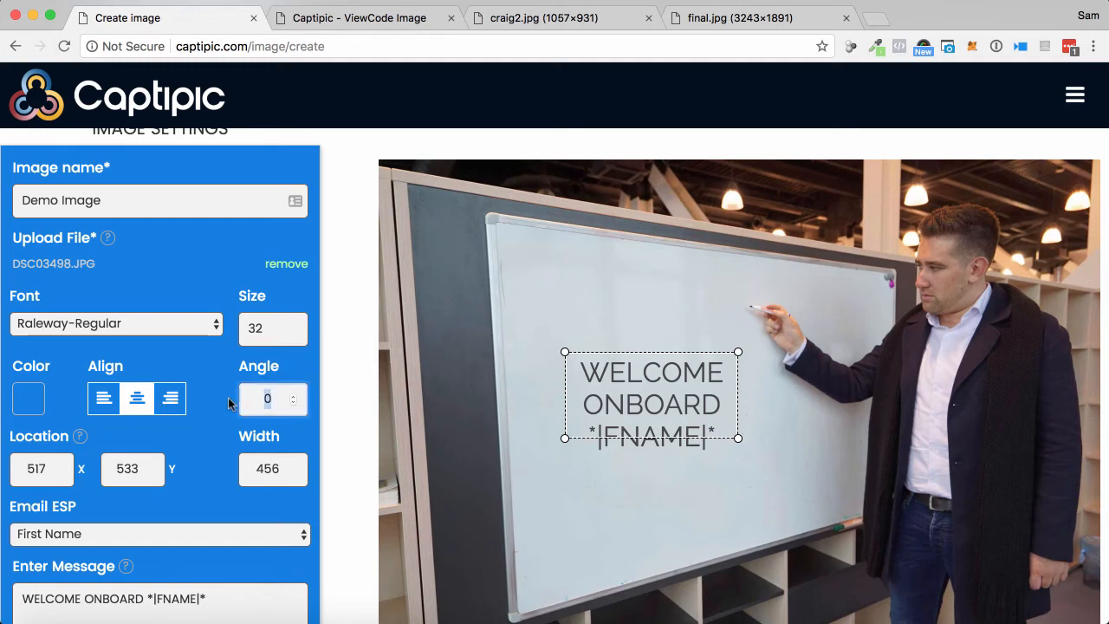
{"action": "type", "text": "20"}
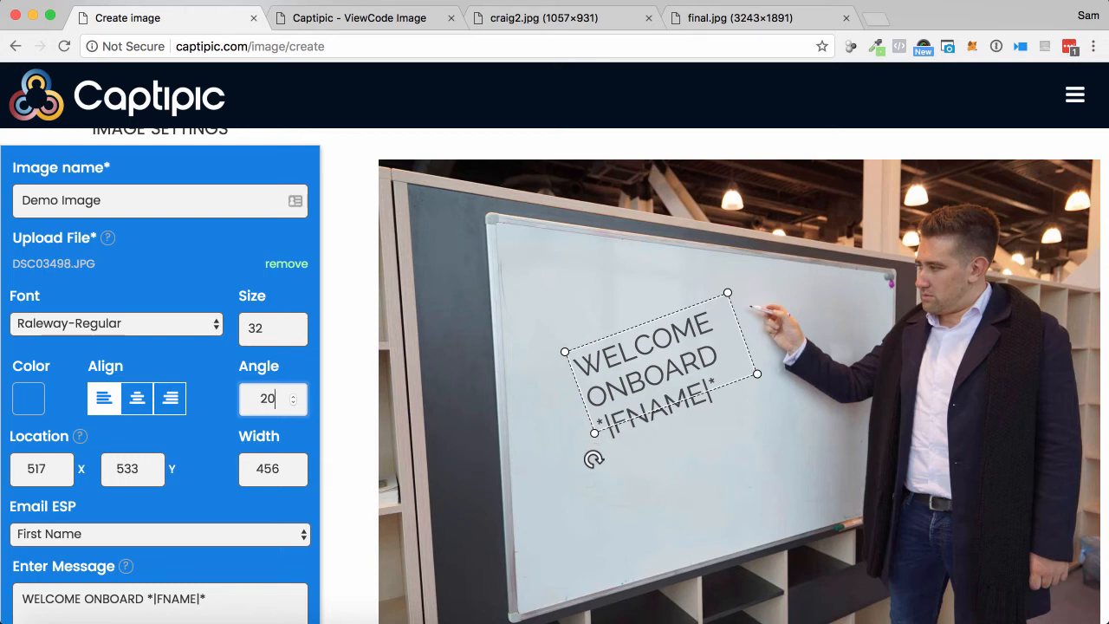
{"action": "left_click", "coordinate": [586, 457]}
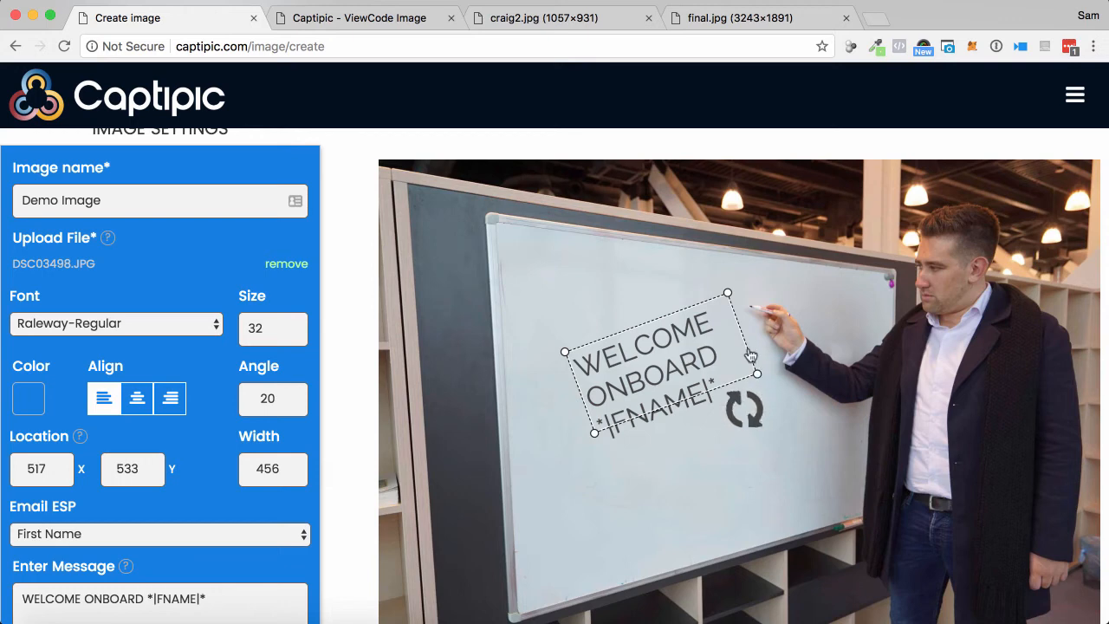
Step: Move the message text box lower on the whiteboard, to about X 552, Y 711
{"action": "left_click_drag", "start_coordinate": [690, 325], "coordinate": [702, 392]}
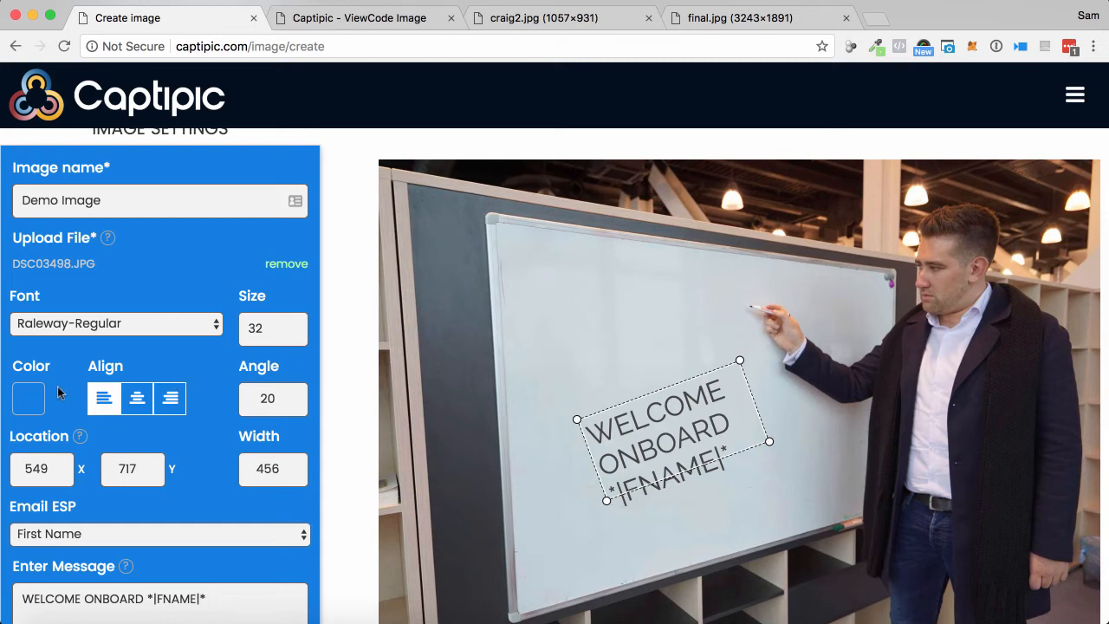
{"action": "scroll", "coordinate": [106, 367], "scroll_direction": "down", "scroll_amount": 3}
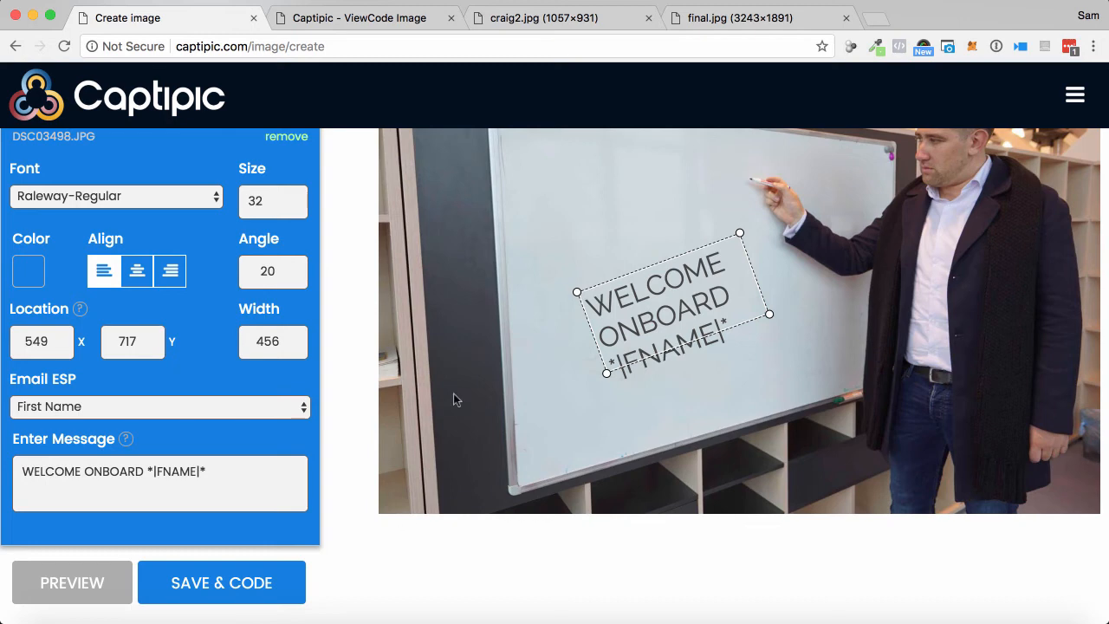
{"action": "mouse_move", "coordinate": [666, 301]}
{"action": "left_mouse_down"}
{"action": "mouse_move", "coordinate": [665, 278]}
{"action": "mouse_move", "coordinate": [668, 300]}
{"action": "left_mouse_up"}
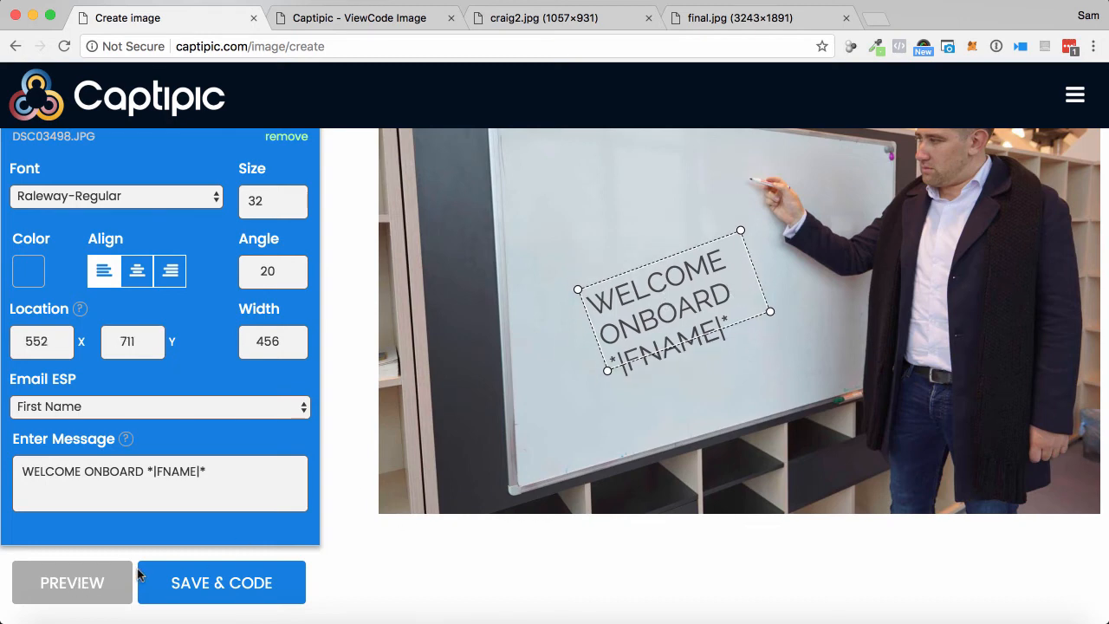
Step: Save Demo Image with code generation and confirm leaving the editing page
{"action": "scroll", "coordinate": [709, 433], "scroll_direction": "up", "scroll_amount": 2}
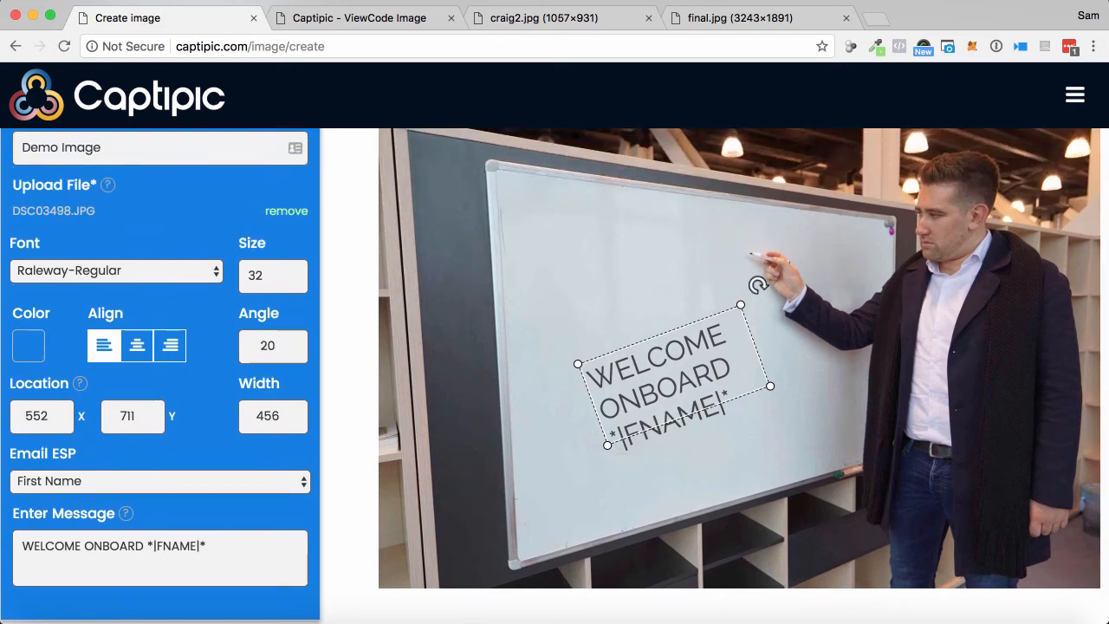
{"action": "scroll", "coordinate": [832, 353], "scroll_direction": "down", "scroll_amount": 2}
{"action": "left_click", "coordinate": [208, 580]}
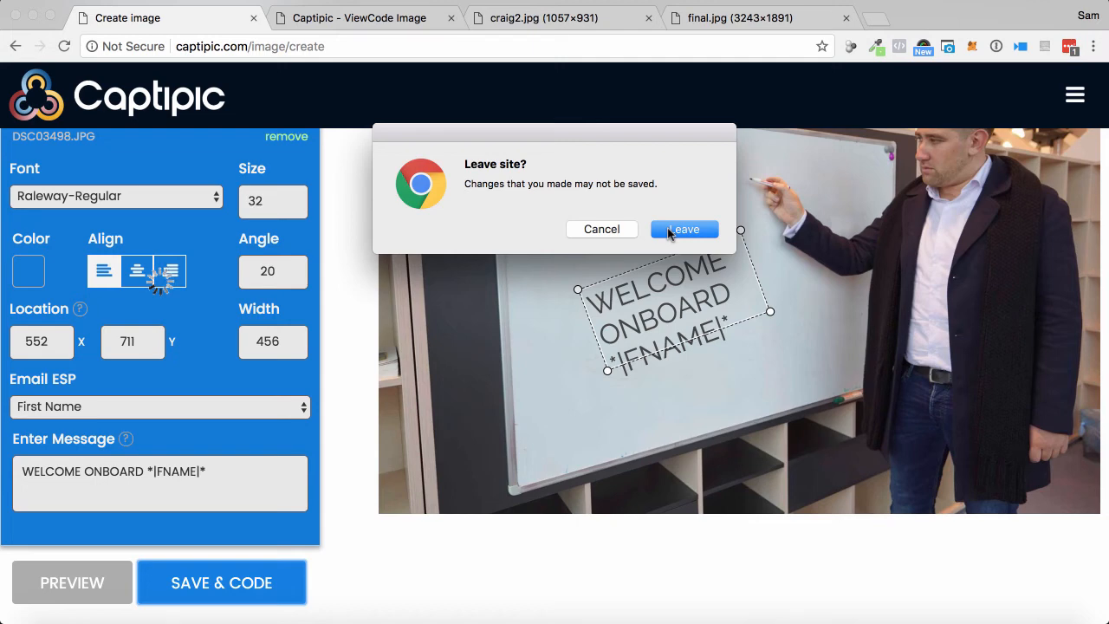
{"action": "left_click", "coordinate": [684, 229]}
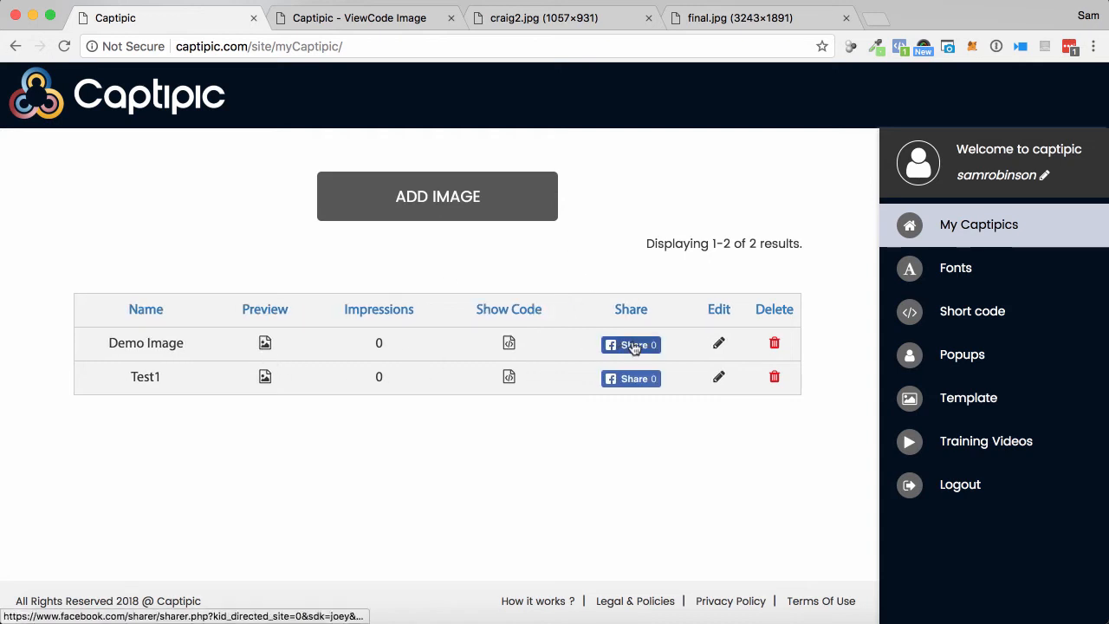
Step: Open the code page for Demo Image and review its URL, HTML Tag and HTML Tag + Hyper Link codes
{"action": "left_click", "coordinate": [504, 341]}
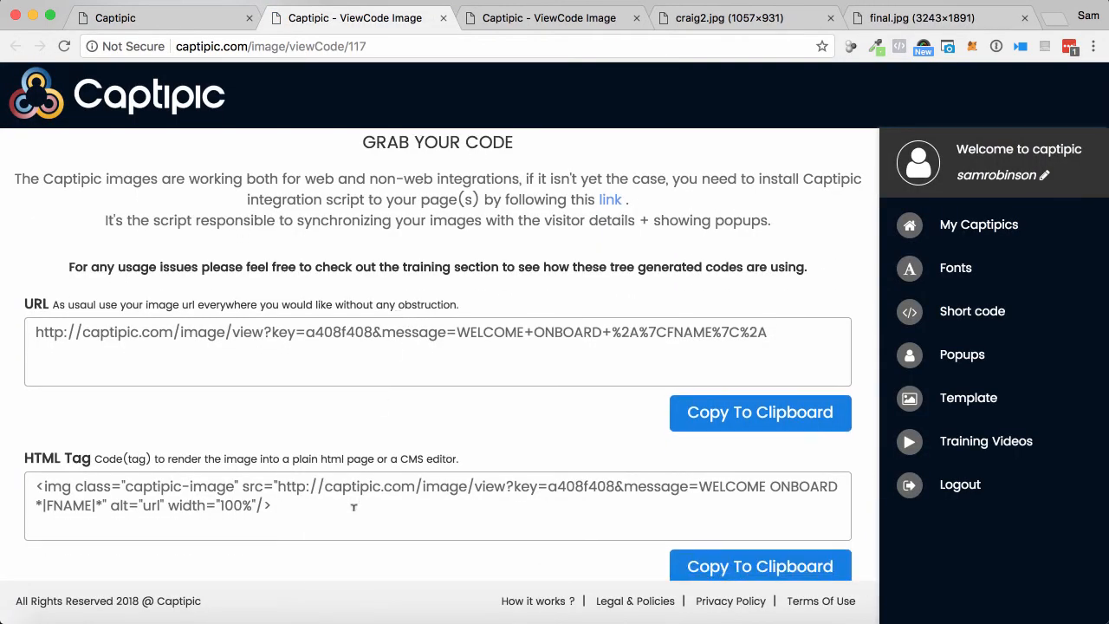
{"action": "scroll", "coordinate": [372, 455], "scroll_direction": "down", "scroll_amount": 5}
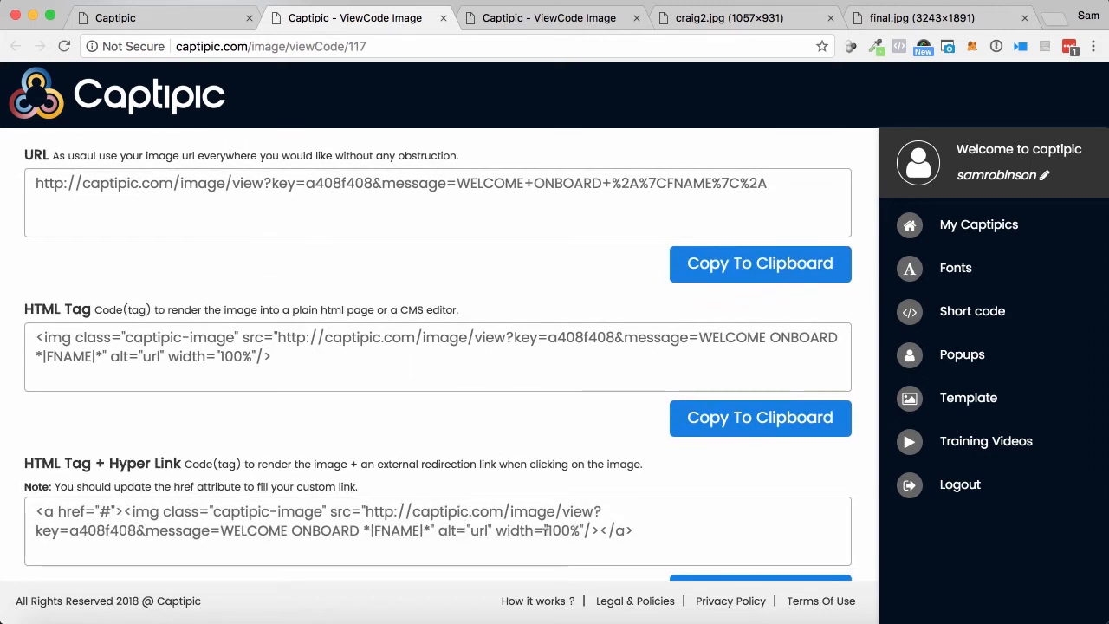
{"action": "scroll", "coordinate": [587, 519], "scroll_direction": "down", "scroll_amount": 3}
{"action": "scroll", "coordinate": [589, 400], "scroll_direction": "up", "scroll_amount": 10}
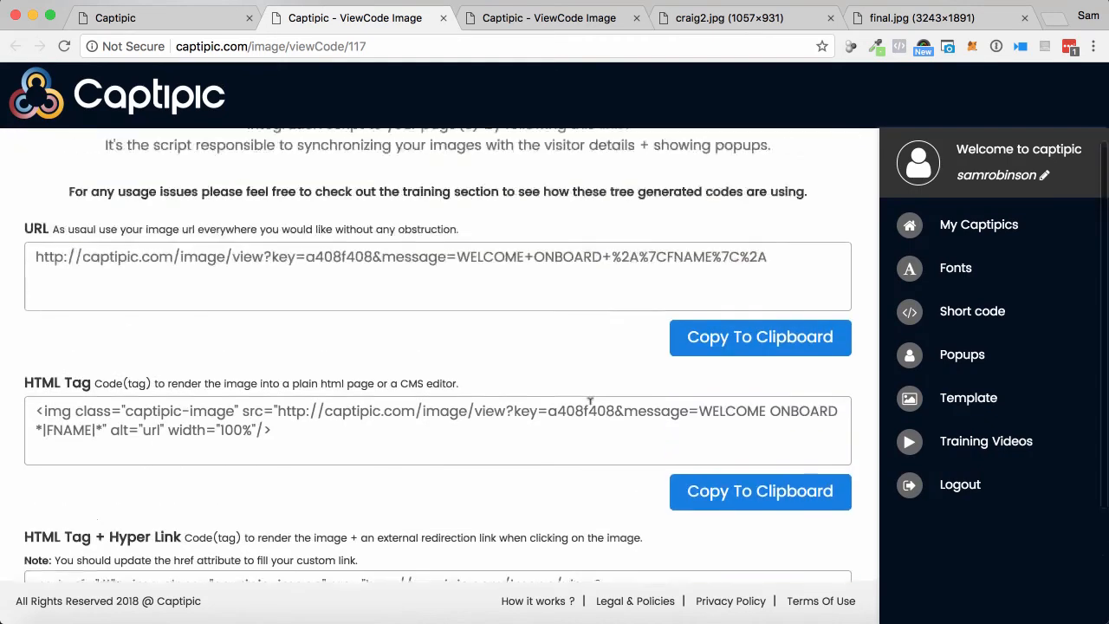
{"action": "scroll", "coordinate": [580, 394], "scroll_direction": "down", "scroll_amount": 10}
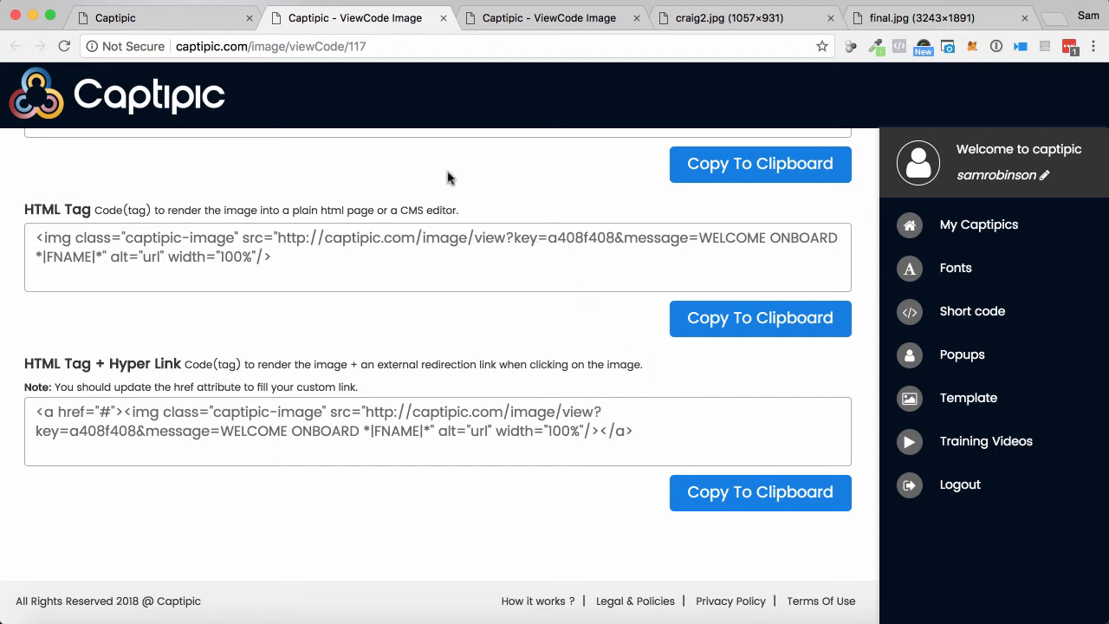
Step: View the Popups page in Captipic and compare it with the example discount popup in final.jpg
{"action": "left_click", "coordinate": [190, 21]}
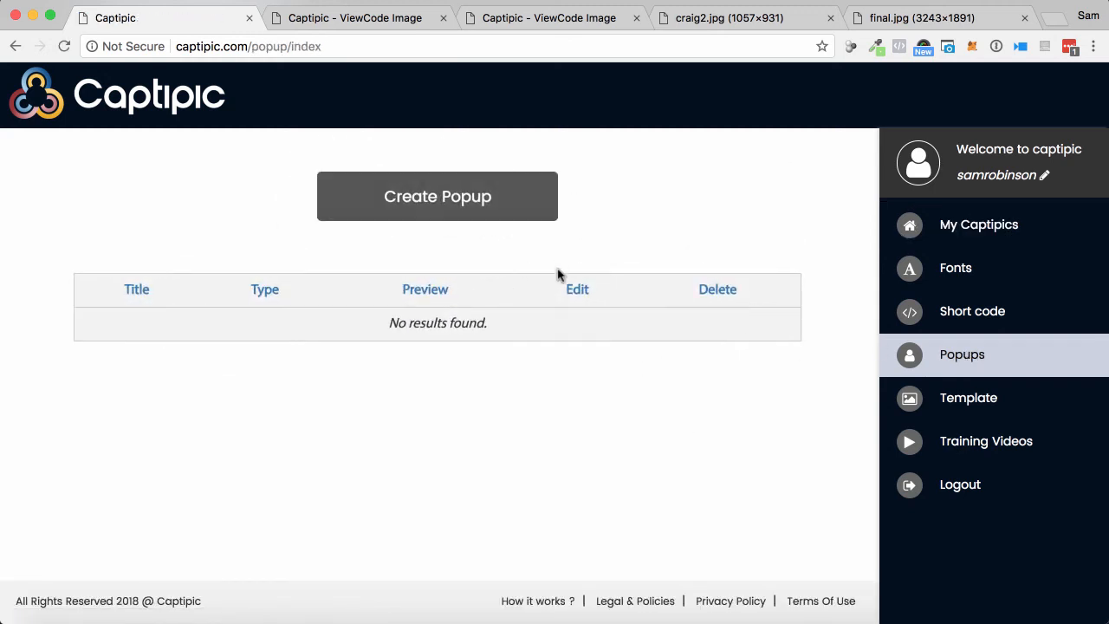
{"action": "left_click", "coordinate": [851, 10]}
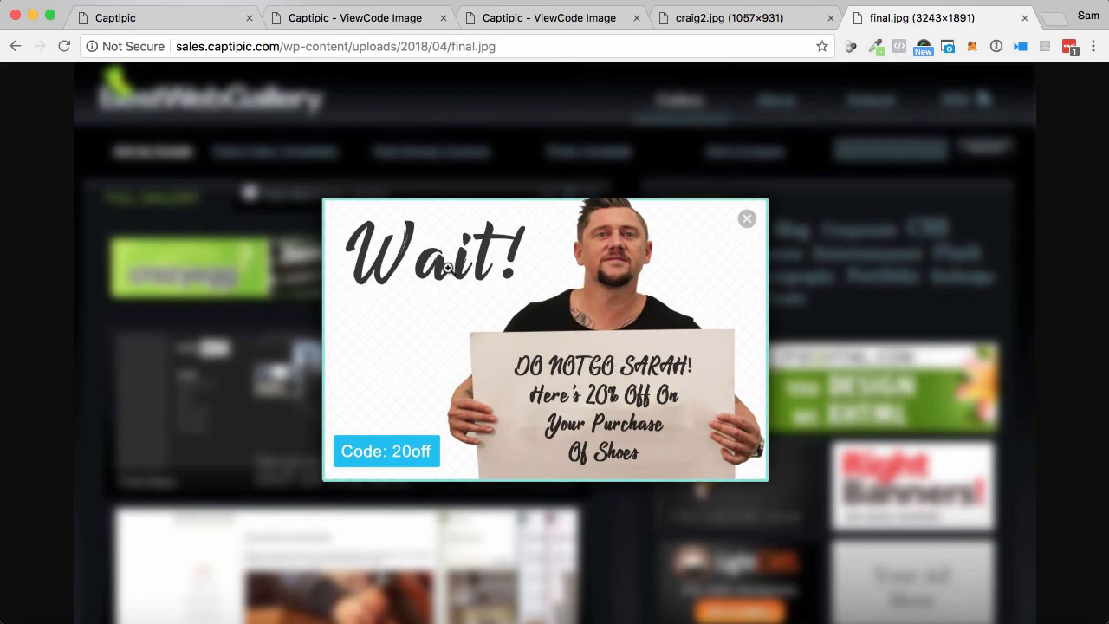
{"action": "left_click", "coordinate": [191, 21]}
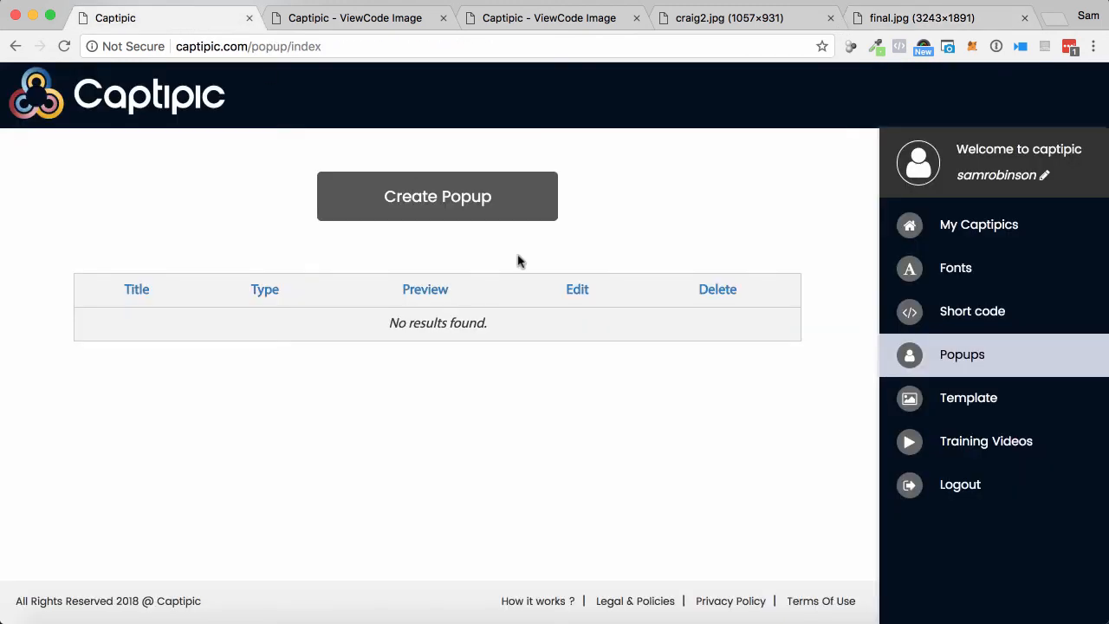
Step: Open the Short code page and view the form for adding a new custom short code
{"action": "left_click", "coordinate": [955, 318]}
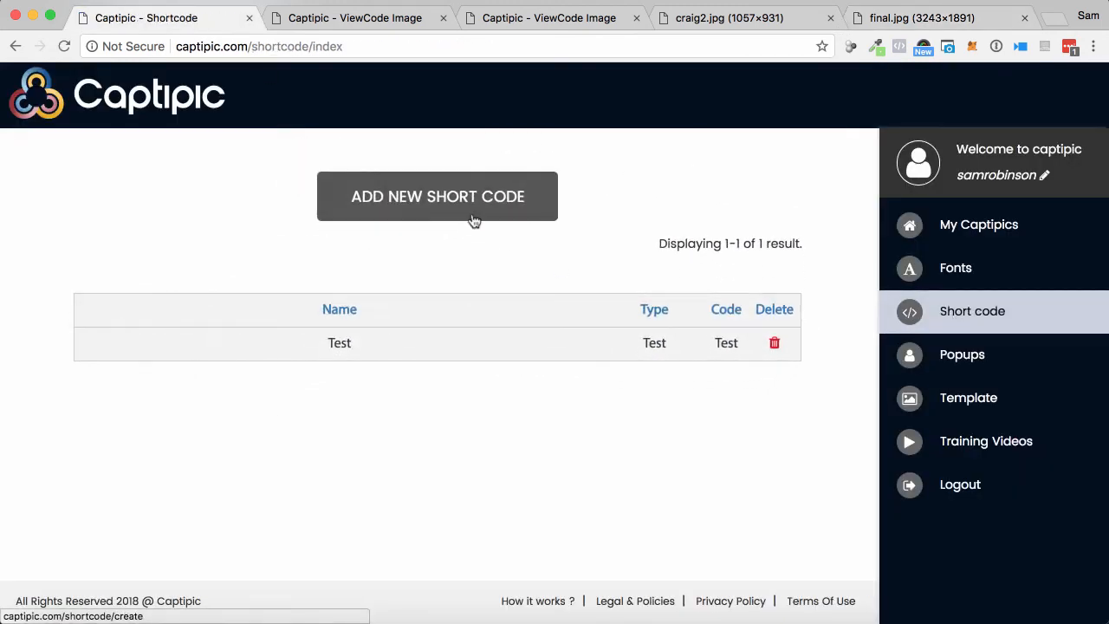
{"action": "left_click", "coordinate": [453, 190]}
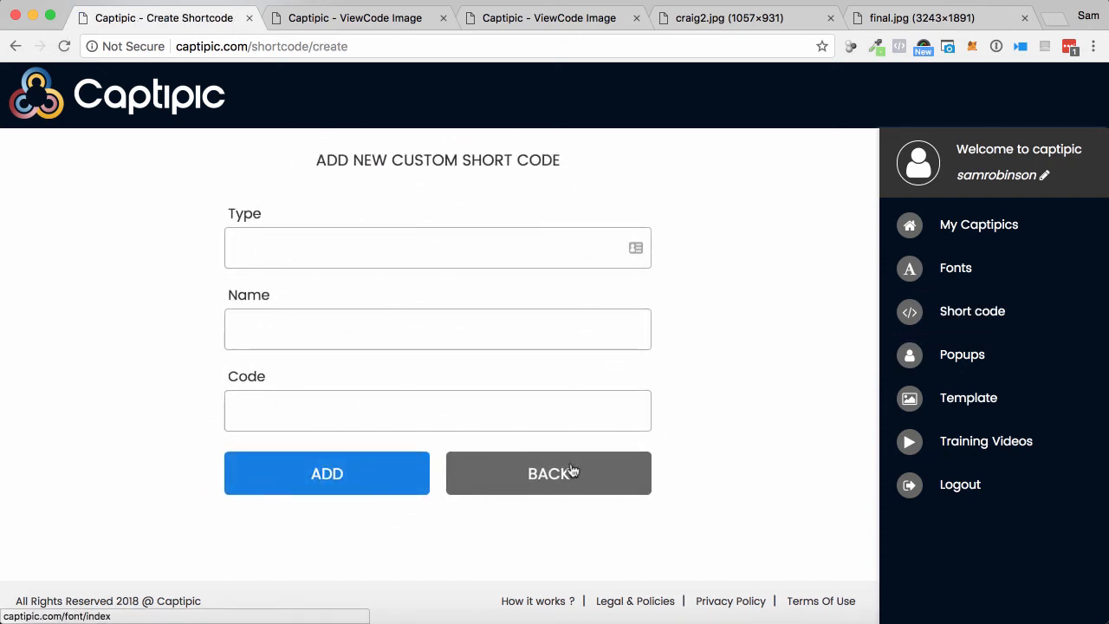
Step: Open the Template gallery and browse the available image templates down to the end of the list
{"action": "left_click", "coordinate": [921, 403]}
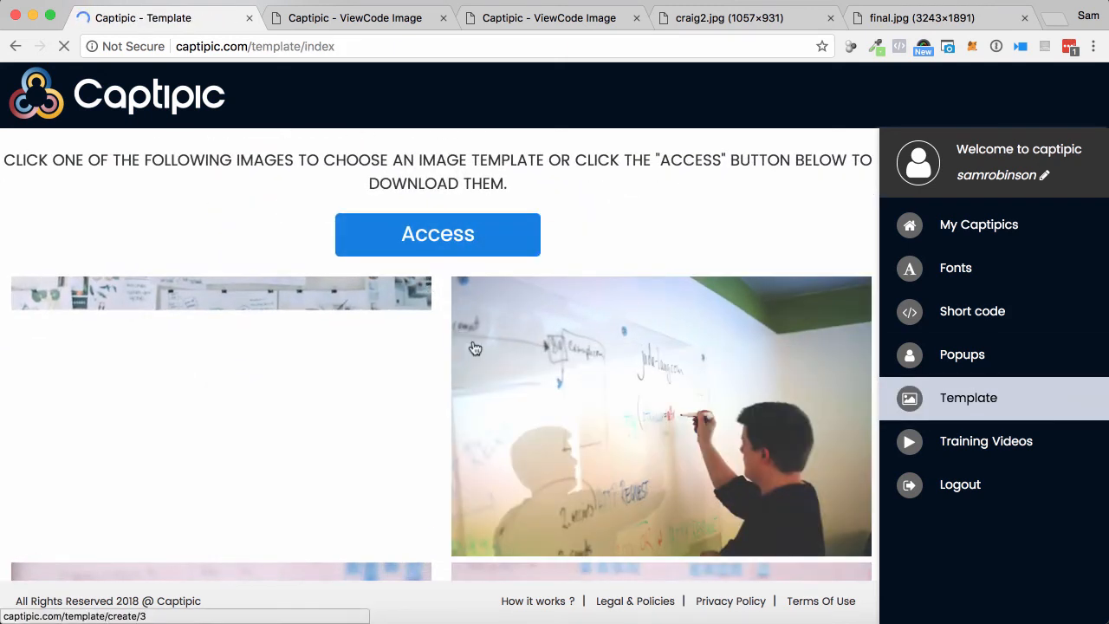
{"action": "scroll", "coordinate": [474, 348], "scroll_direction": "down", "scroll_amount": 5}
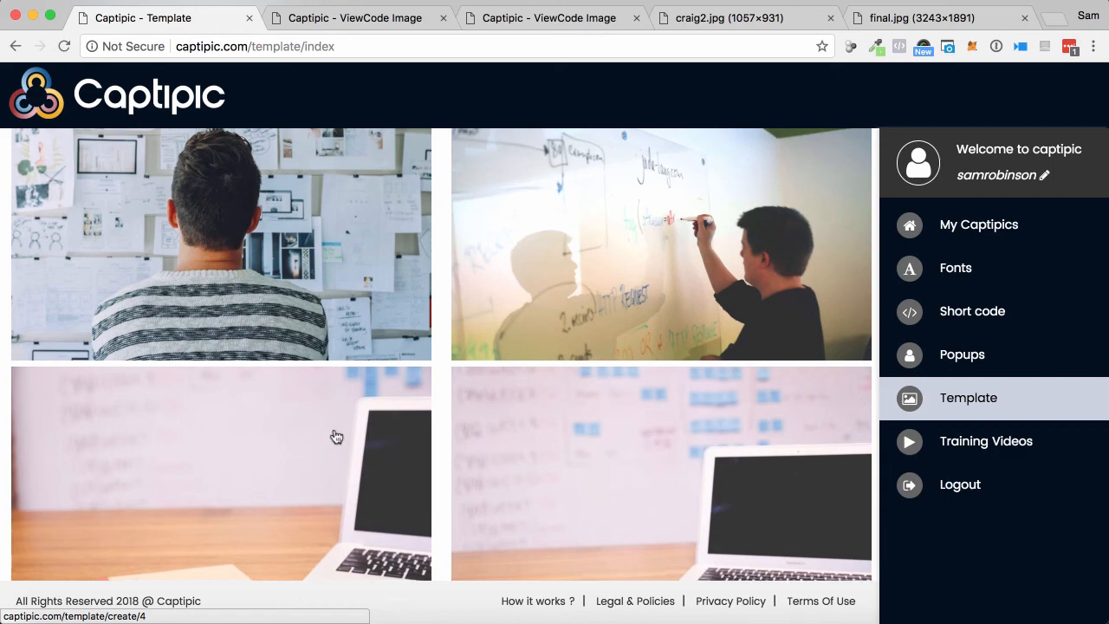
{"action": "scroll", "coordinate": [336, 438], "scroll_direction": "down", "scroll_amount": 5}
{"action": "scroll", "coordinate": [529, 421], "scroll_direction": "down", "scroll_amount": 3}
{"action": "scroll", "coordinate": [529, 421], "scroll_direction": "down", "scroll_amount": 4}
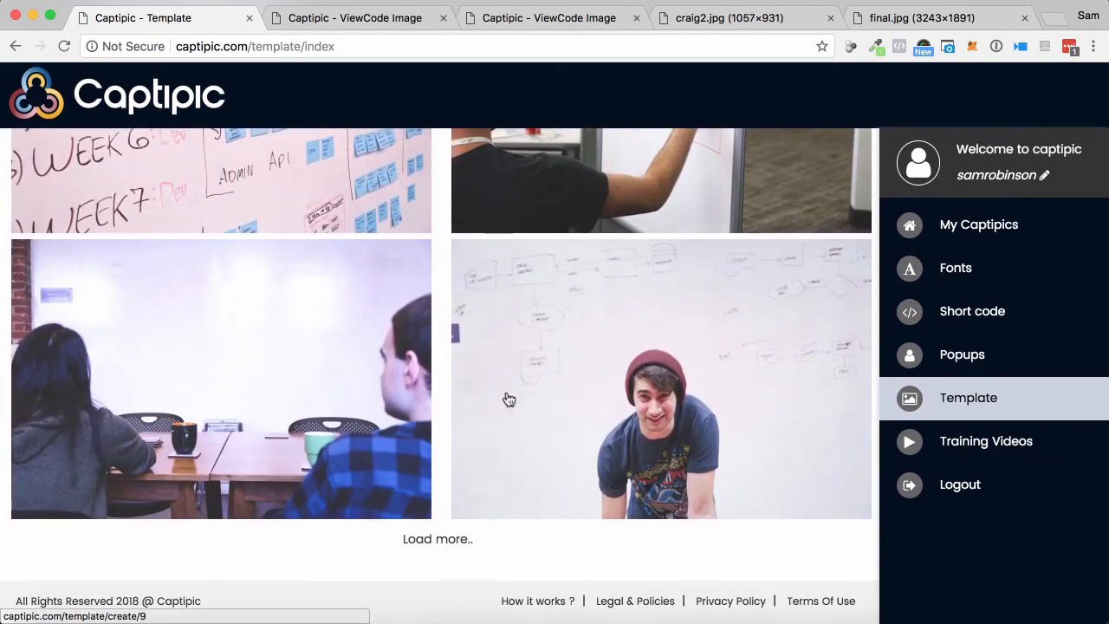
Step: Open the Training Videos page and look through the full list of Captipic tutorials
{"action": "left_click", "coordinate": [1022, 444]}
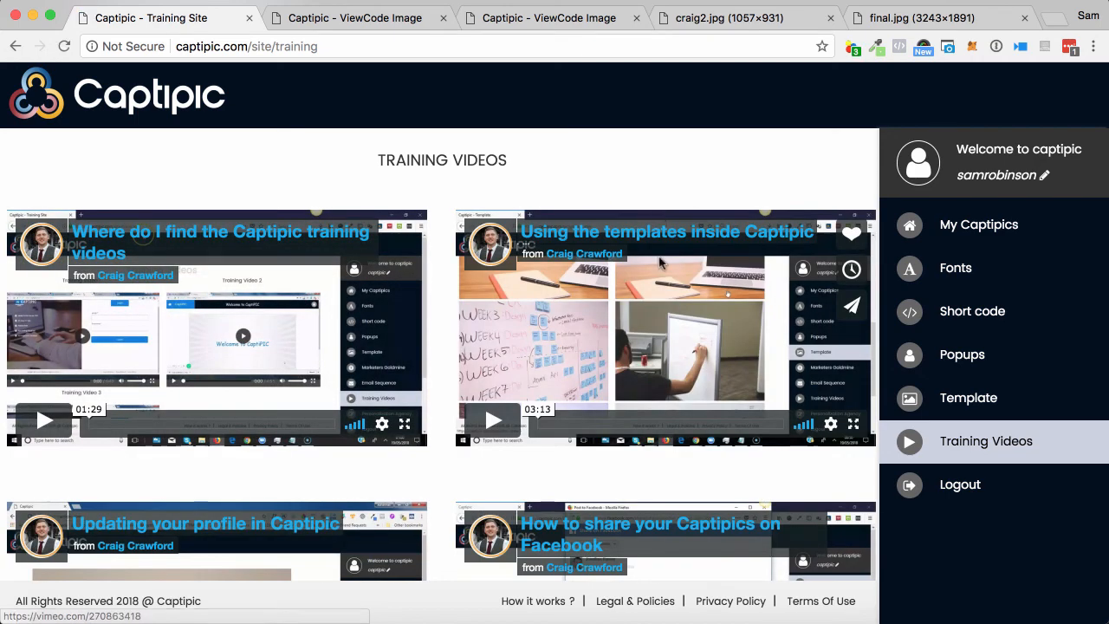
{"action": "scroll", "coordinate": [727, 340], "scroll_direction": "down", "scroll_amount": 5}
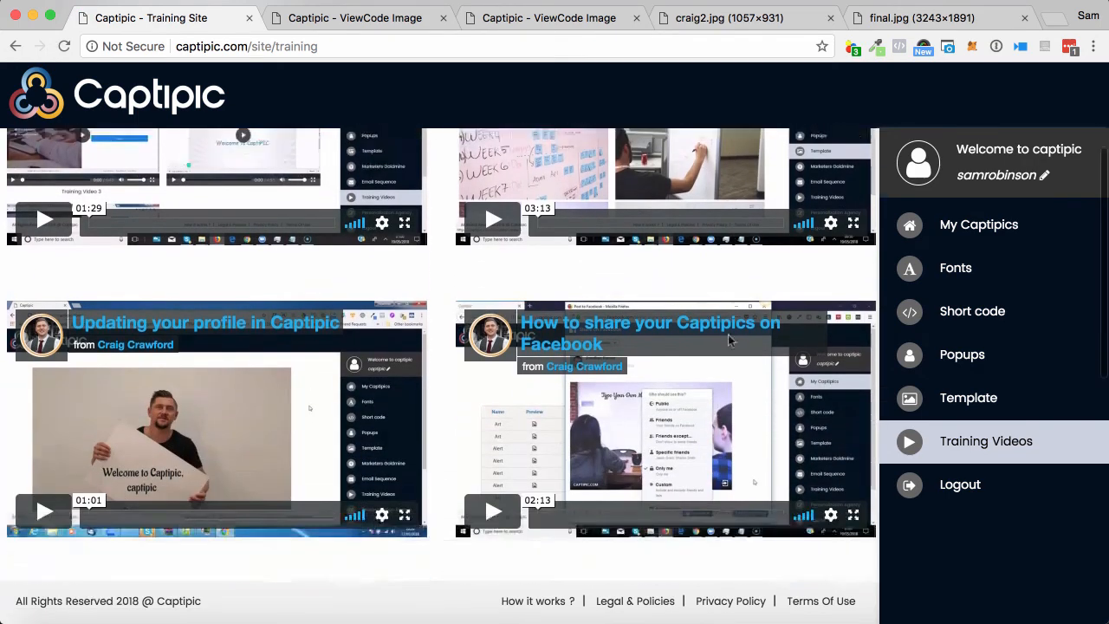
{"action": "scroll", "coordinate": [728, 340], "scroll_direction": "down", "scroll_amount": 5}
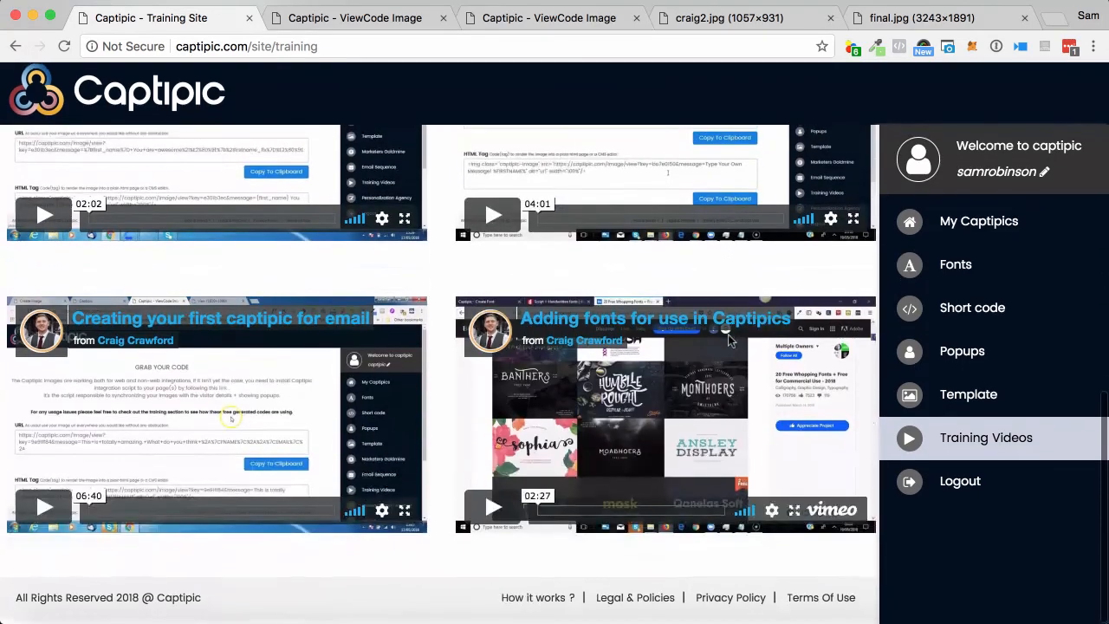
{"action": "scroll", "coordinate": [652, 374], "scroll_direction": "up", "scroll_amount": 1}
{"action": "scroll", "coordinate": [654, 375], "scroll_direction": "up", "scroll_amount": 9}
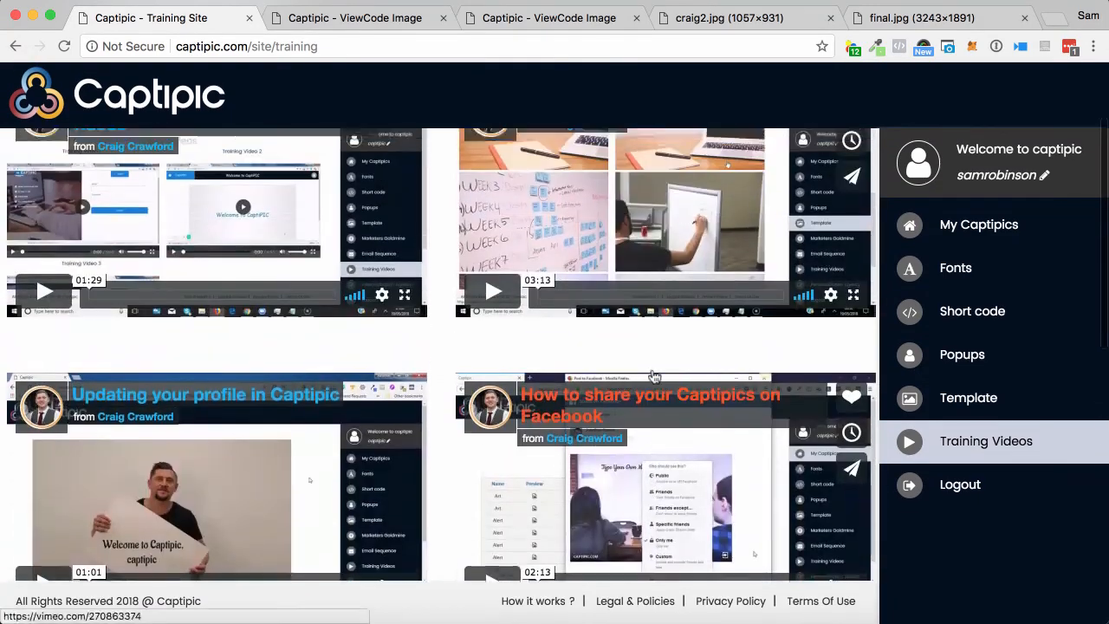
{"action": "scroll", "coordinate": [654, 375], "scroll_direction": "down", "scroll_amount": 9}
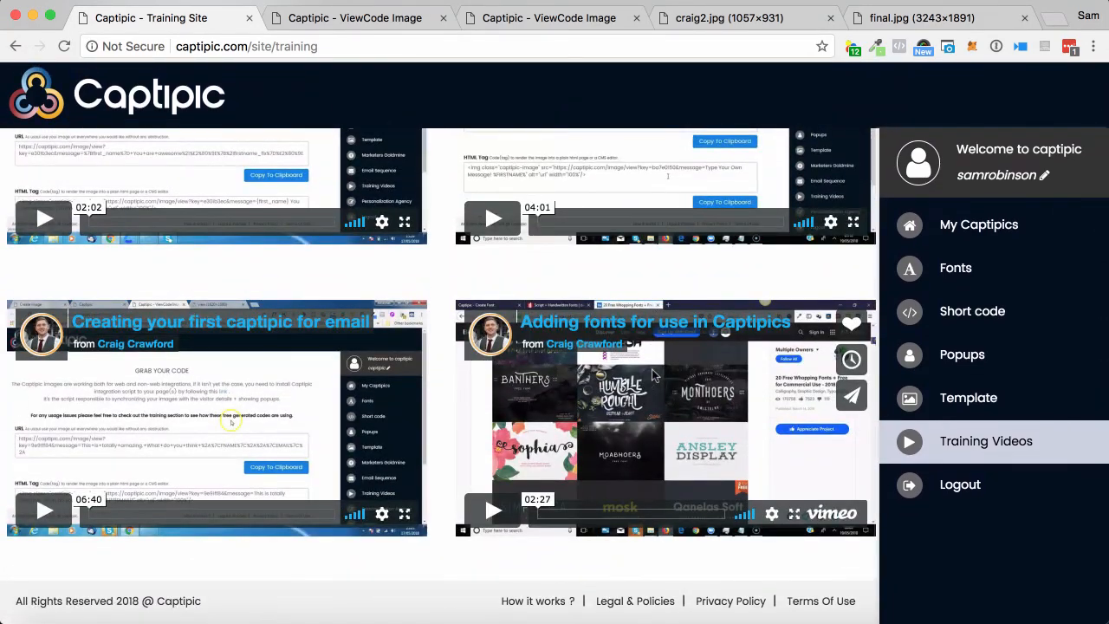
{"action": "scroll", "coordinate": [654, 375], "scroll_direction": "up", "scroll_amount": 10}
{"action": "scroll", "coordinate": [654, 373], "scroll_direction": "up", "scroll_amount": 5}
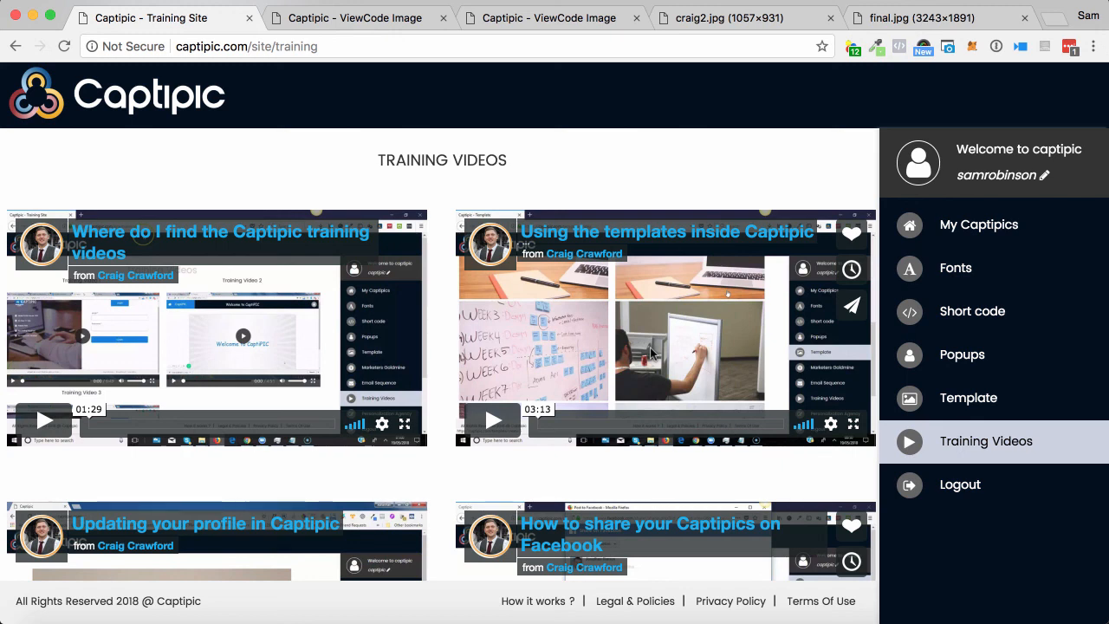
Step: View the personalised email example in craig2.jpg and the website popup example in final.jpg
{"action": "left_click", "coordinate": [712, 24]}
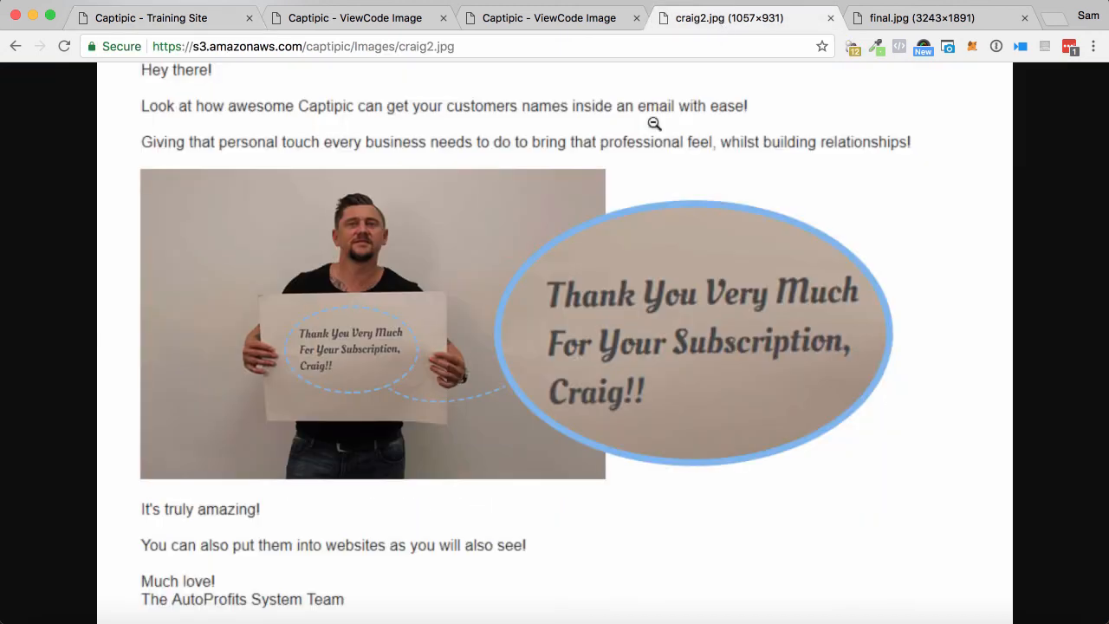
{"action": "left_click", "coordinate": [965, 23]}
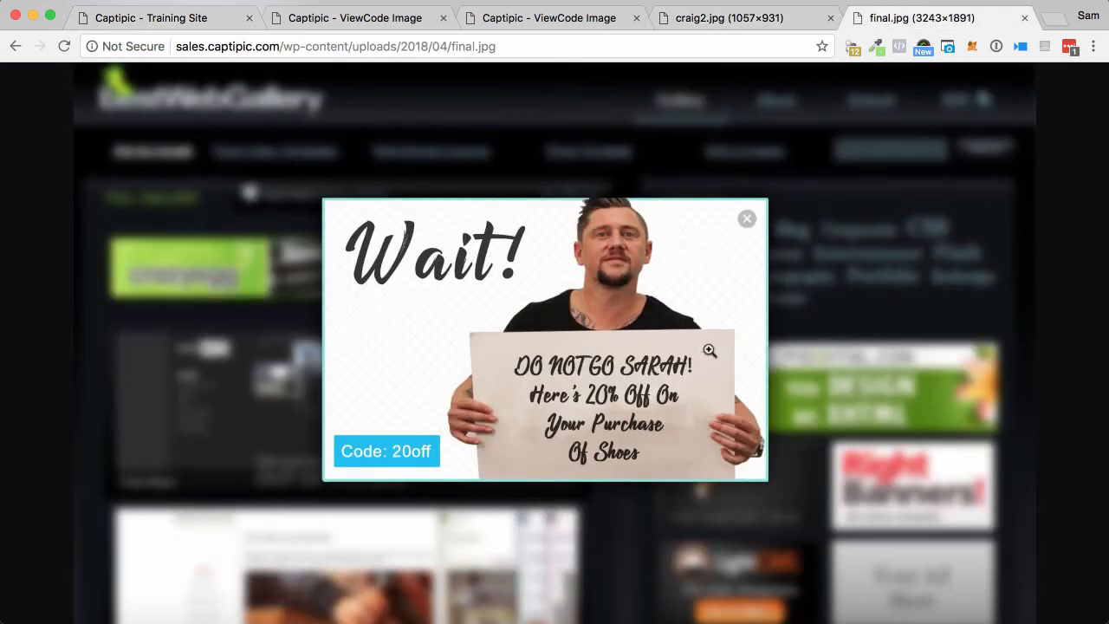